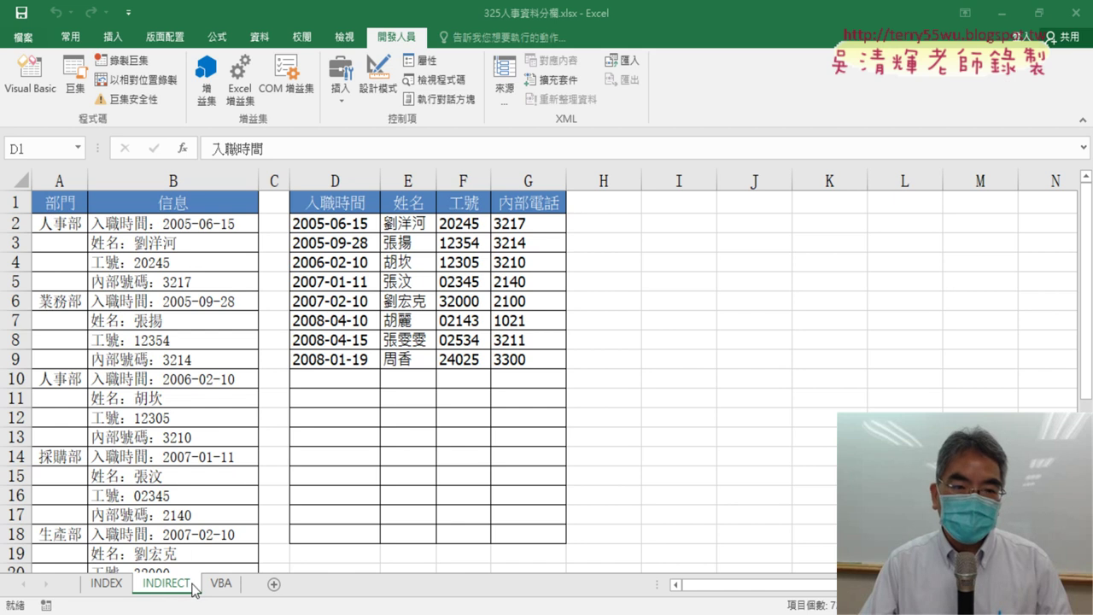
Check the D2 formula in the INDIRECT sheet's D:G table, then switch to the VBA sheet
{"action": "key", "text": "ctrl+shift+End"}
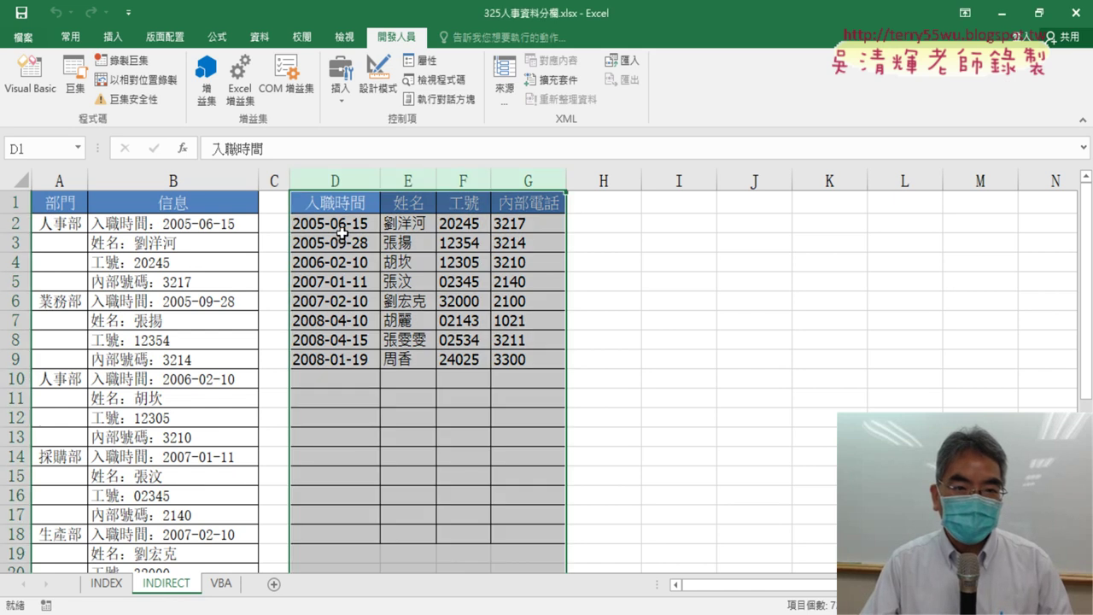
{"action": "left_click", "coordinate": [342, 231]}
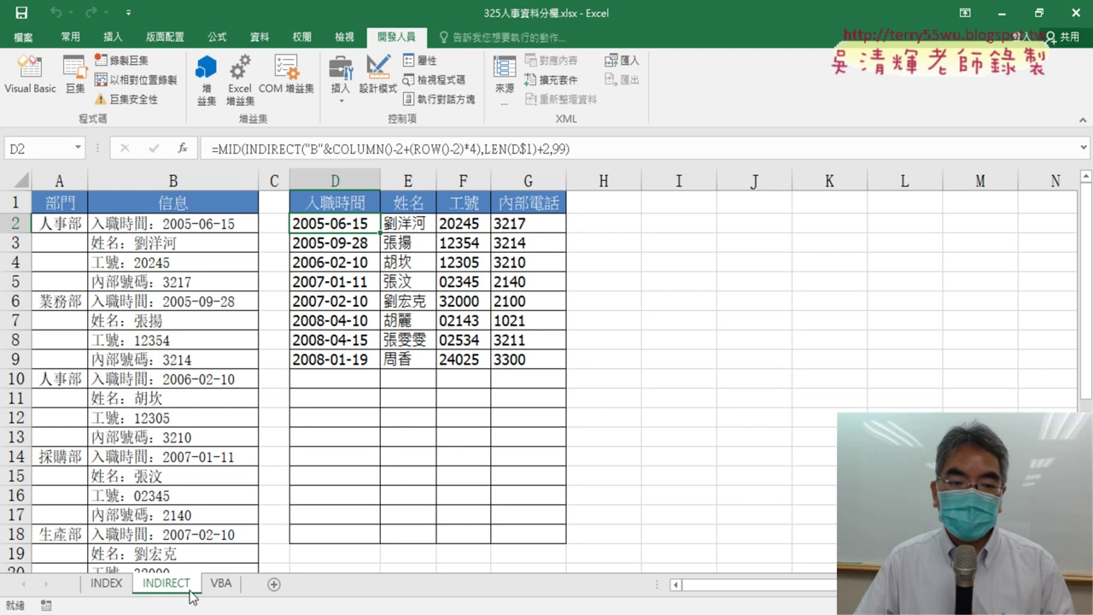
{"action": "left_click", "coordinate": [221, 583]}
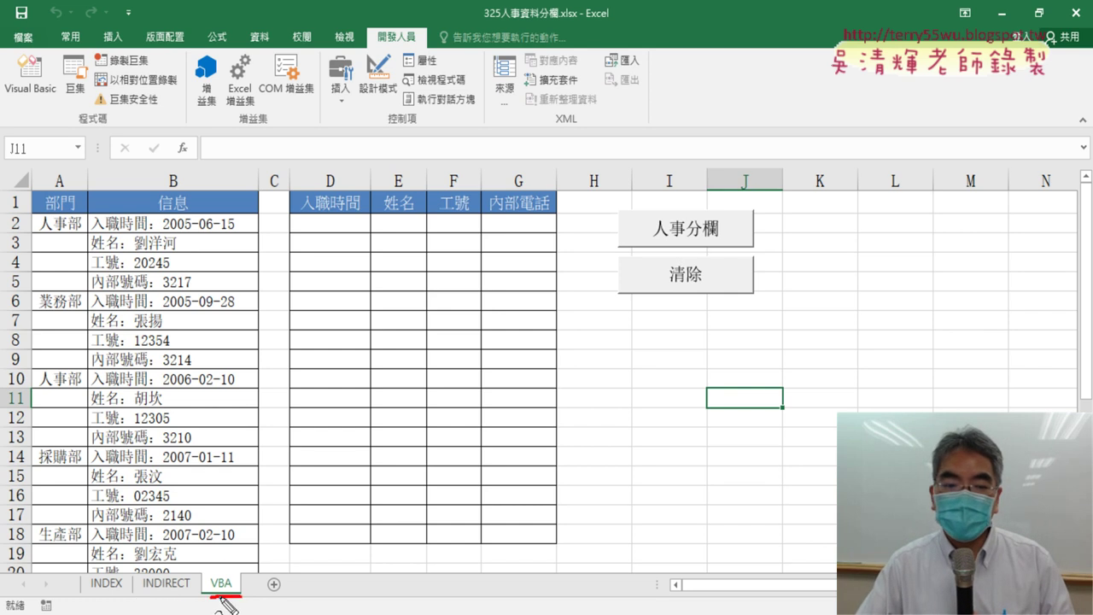
{"action": "left_click_drag", "start_coordinate": [217, 602], "coordinate": [245, 604]}
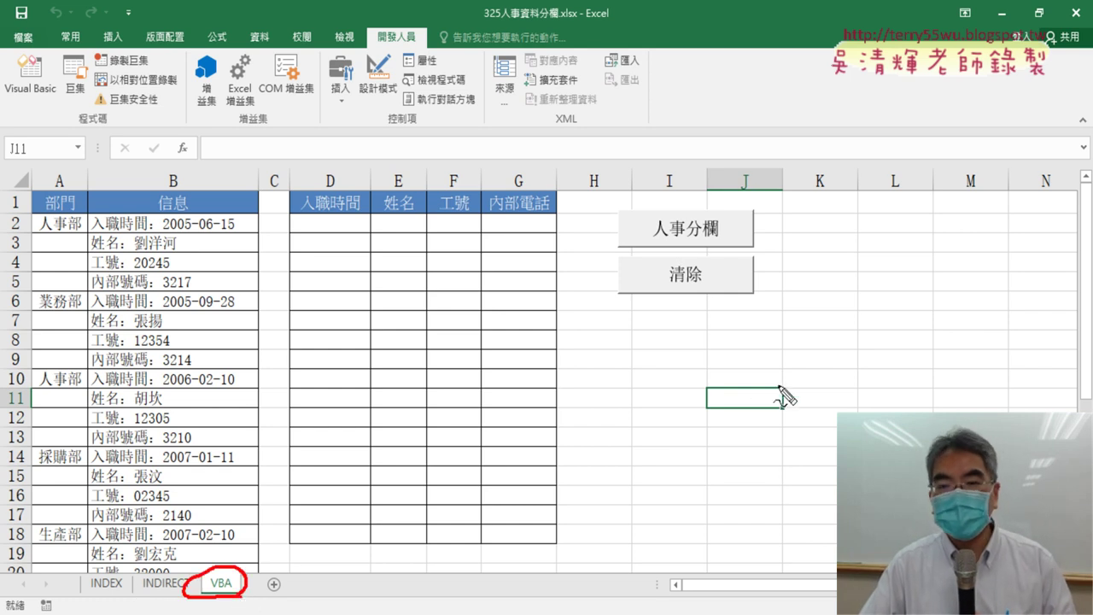
{"action": "mouse_move", "coordinate": [616, 205]}
{"action": "left_mouse_down"}
{"action": "mouse_move", "coordinate": [615, 247]}
{"action": "mouse_move", "coordinate": [773, 205]}
{"action": "mouse_move", "coordinate": [764, 231]}
{"action": "left_mouse_up"}
{"action": "left_click_drag", "start_coordinate": [640, 243], "coordinate": [740, 248]}
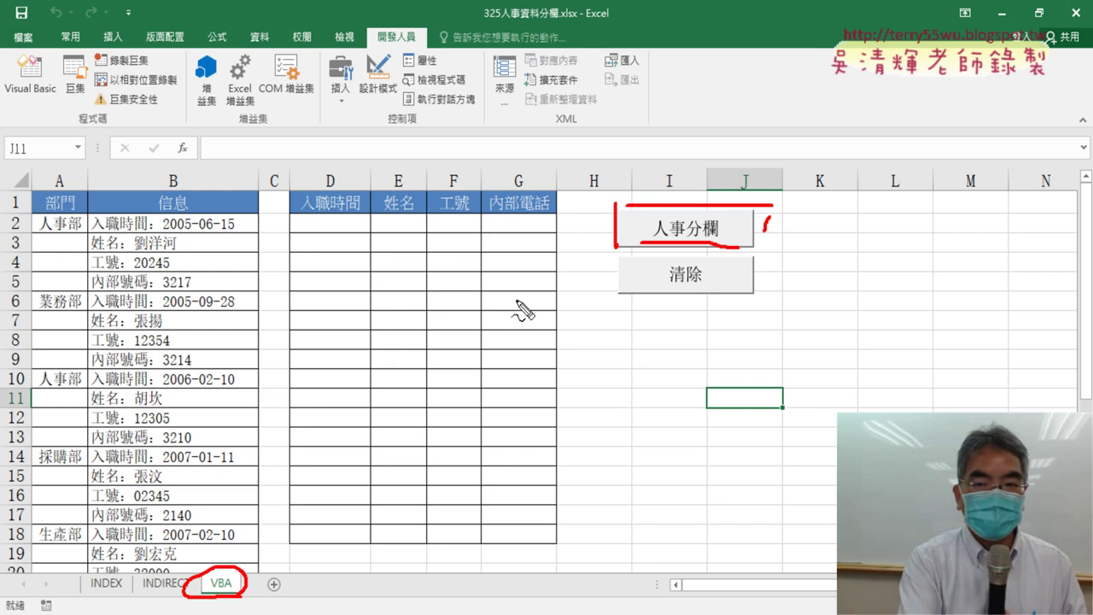
{"action": "key", "text": "Escape"}
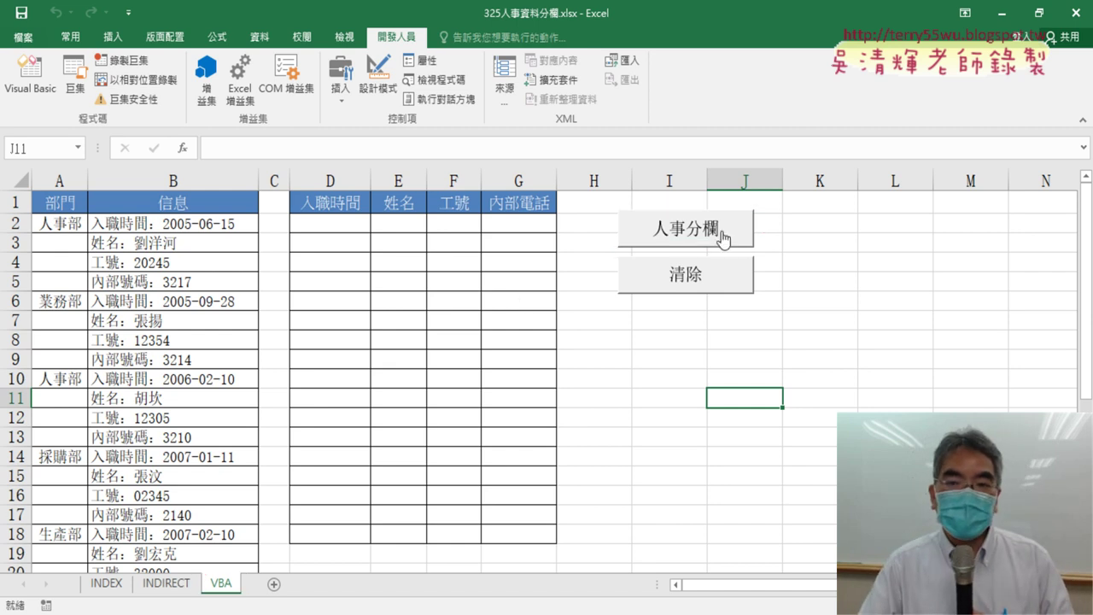
{"action": "left_click", "coordinate": [721, 238]}
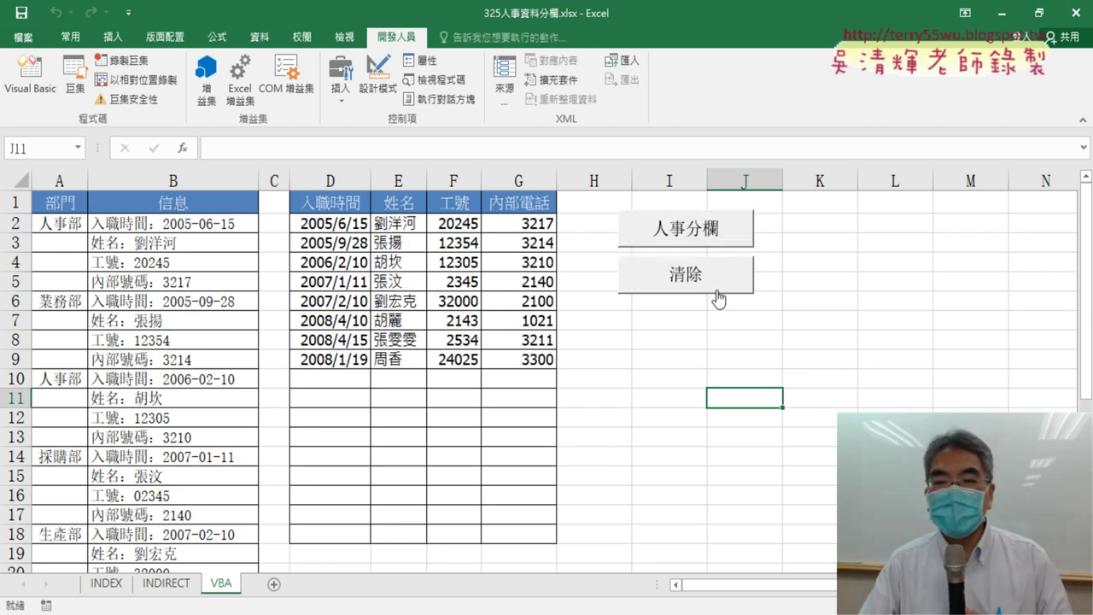
{"action": "left_click", "coordinate": [714, 271]}
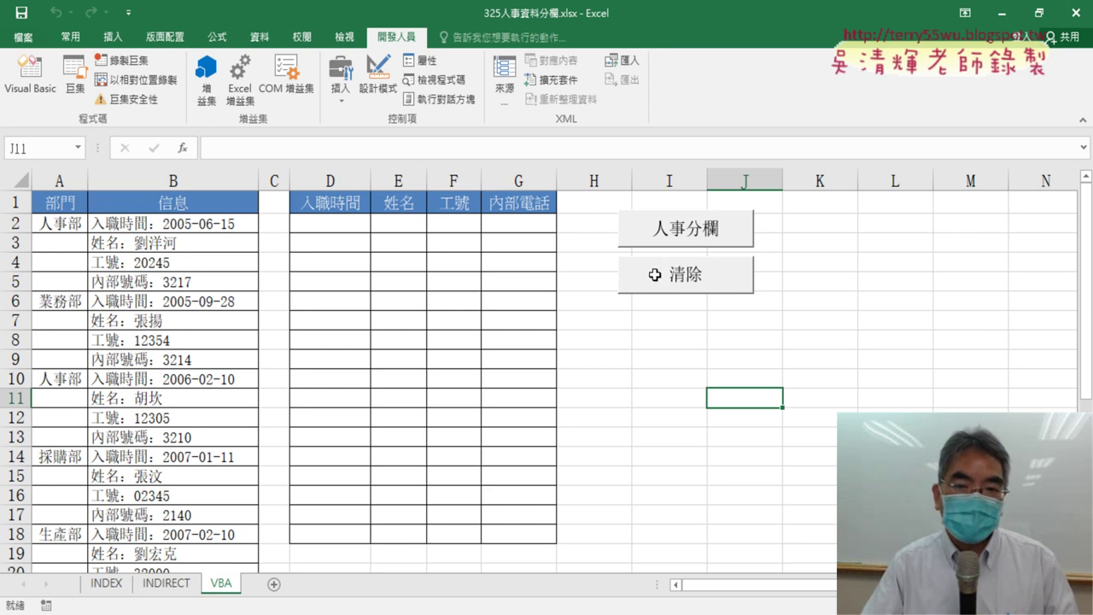
{"action": "left_click_drag", "start_coordinate": [335, 226], "coordinate": [539, 344]}
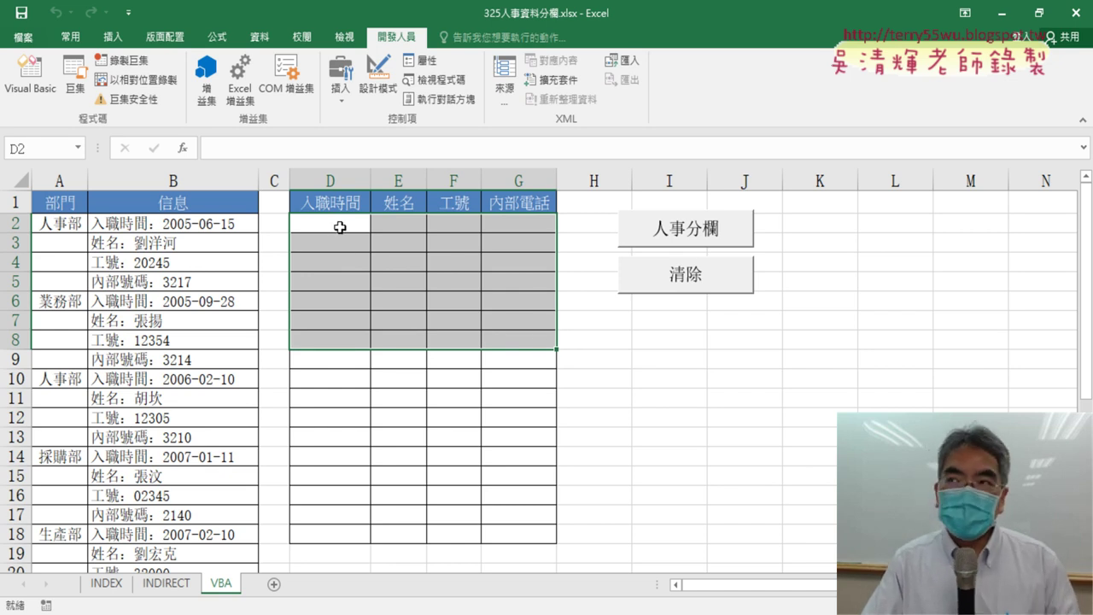
{"action": "left_click", "coordinate": [337, 226]}
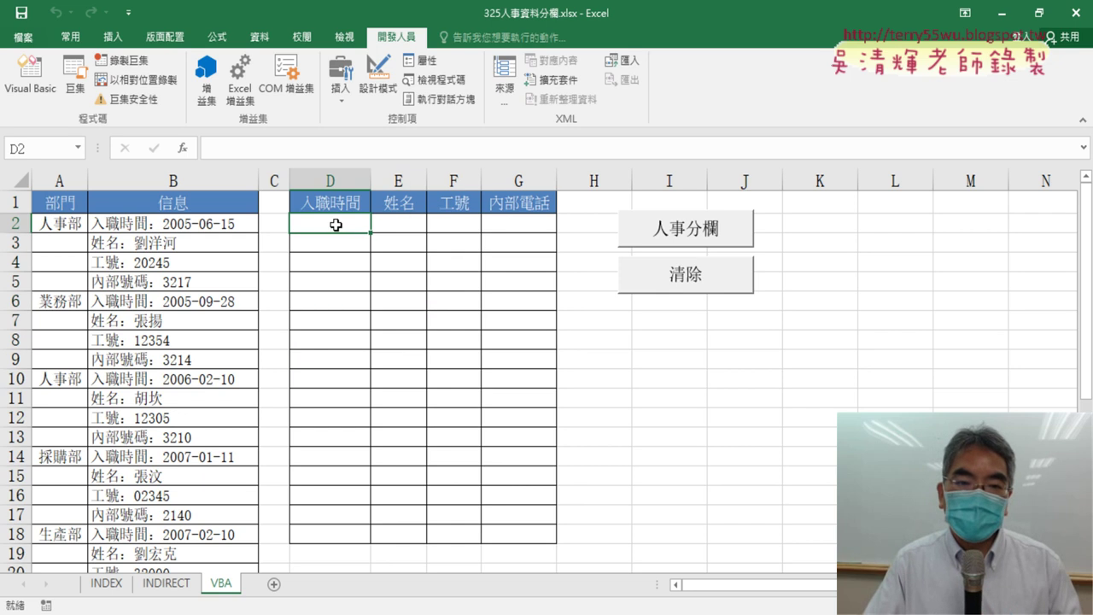
{"action": "left_click_drag", "start_coordinate": [337, 225], "coordinate": [531, 364]}
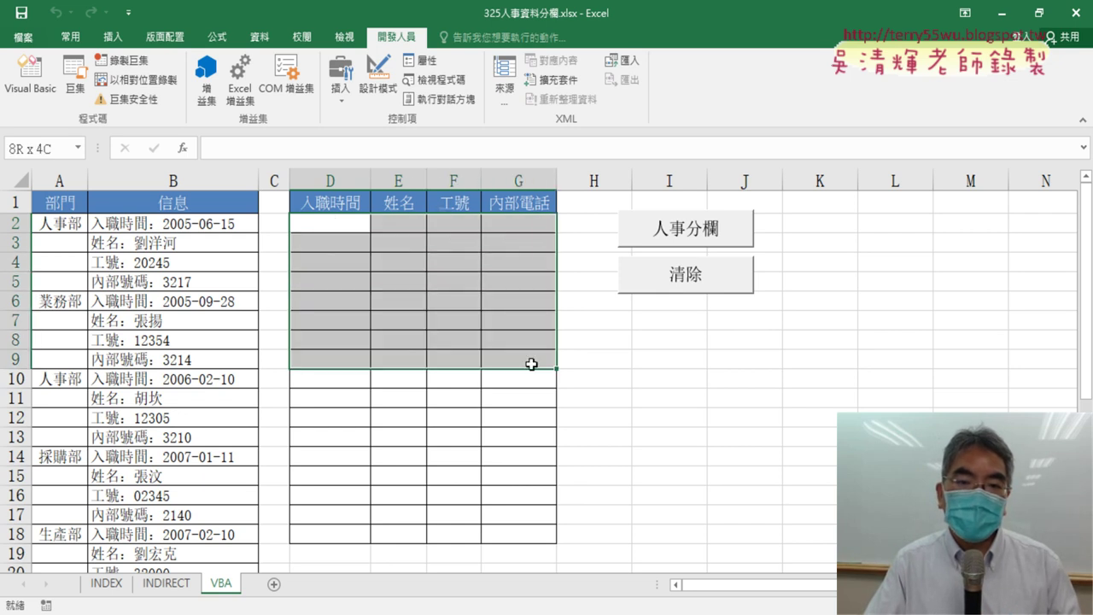
{"action": "left_click_drag", "start_coordinate": [531, 363], "coordinate": [536, 346]}
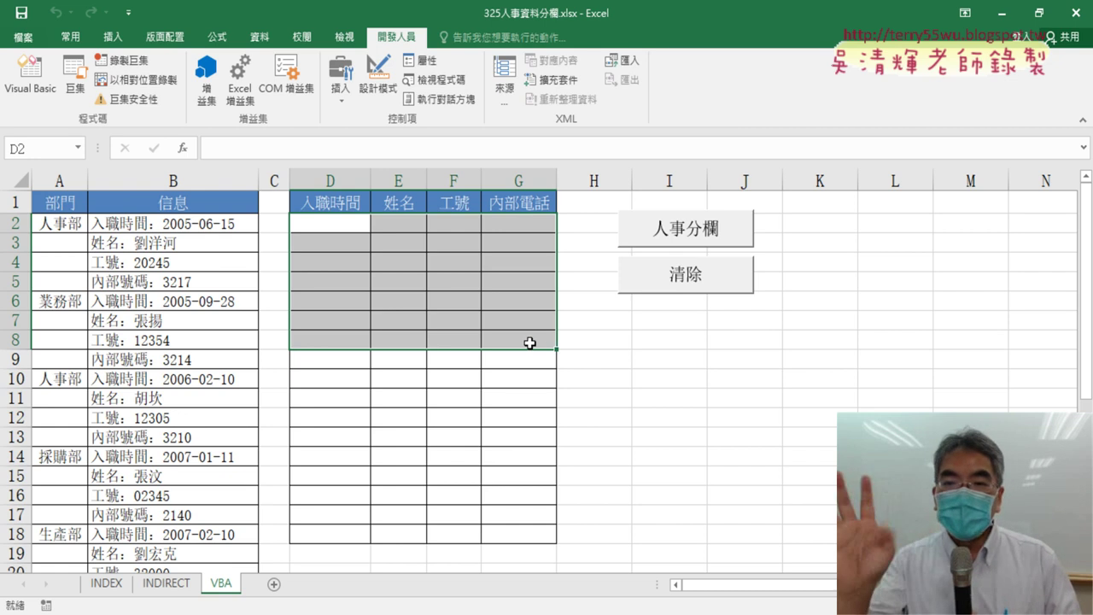
{"action": "left_click", "coordinate": [661, 230]}
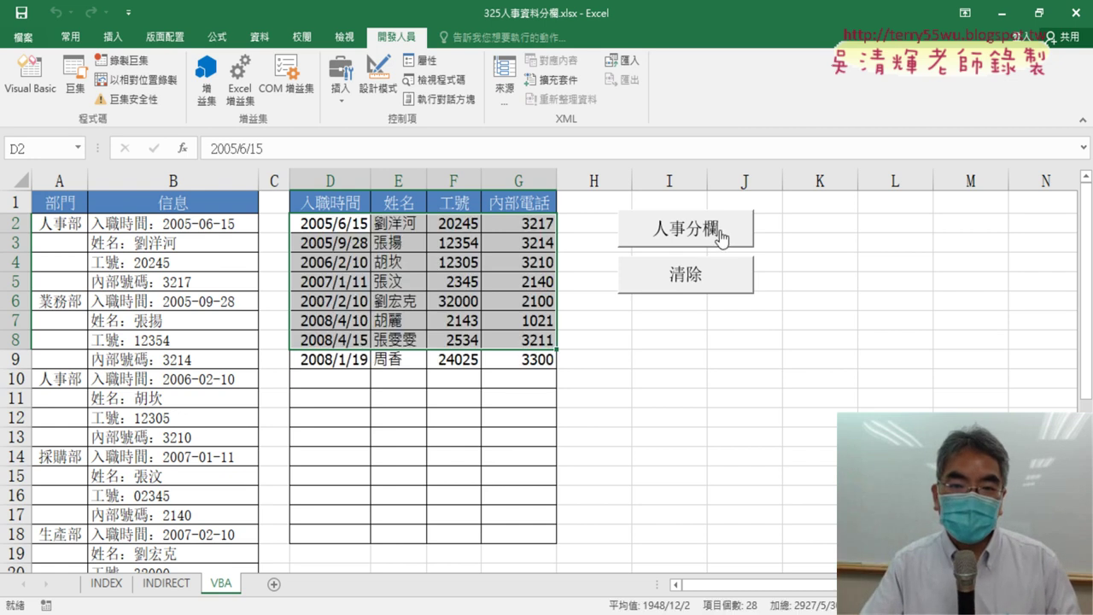
{"action": "left_click", "coordinate": [695, 292]}
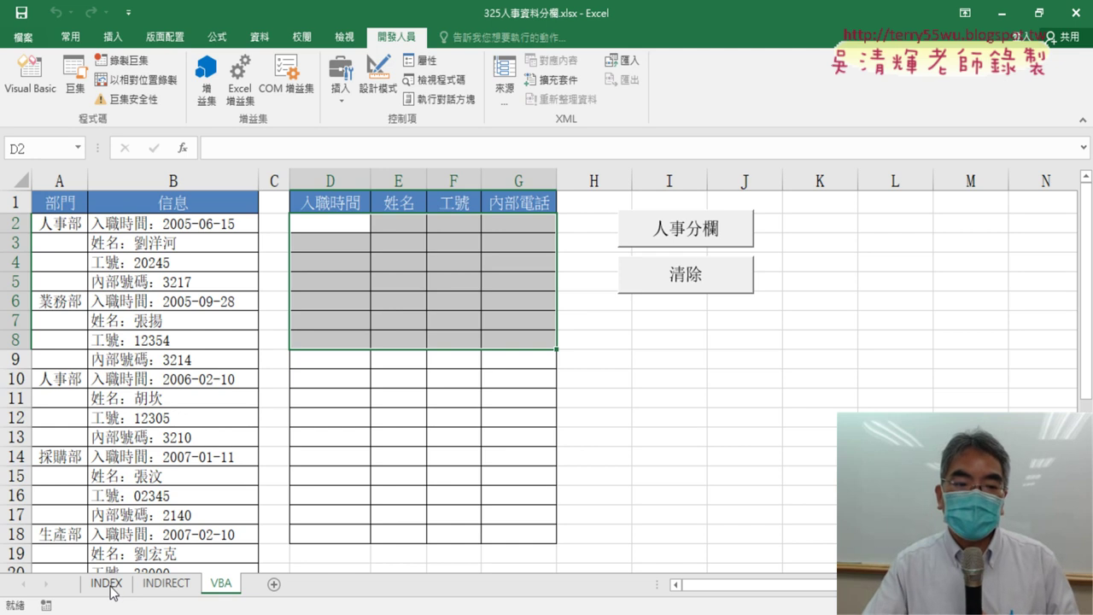
{"action": "left_click_drag", "start_coordinate": [330, 232], "coordinate": [542, 349]}
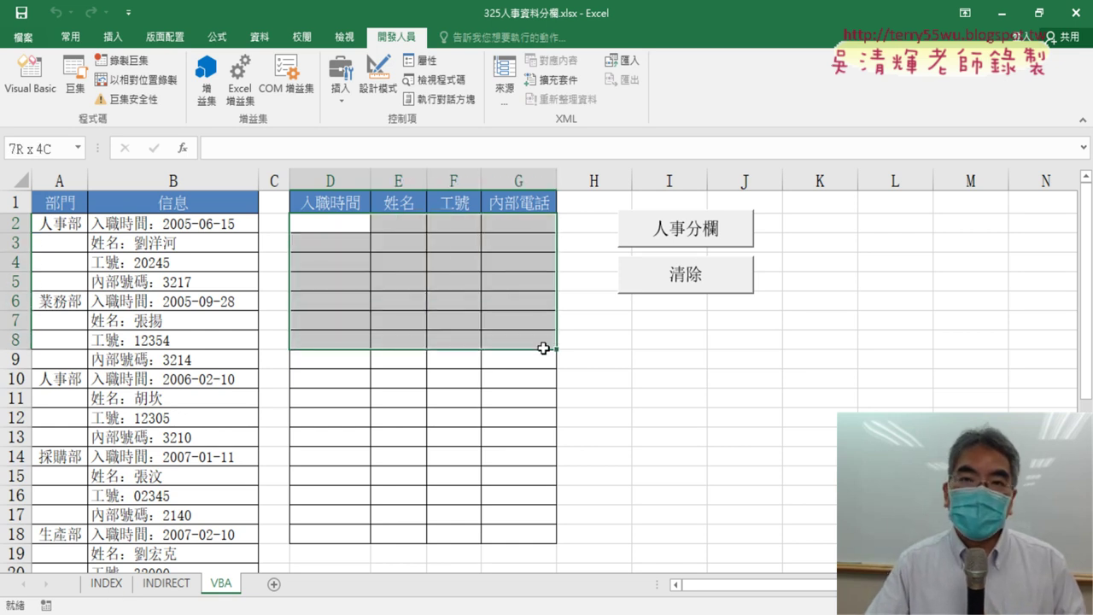
{"action": "left_click_drag", "start_coordinate": [543, 348], "coordinate": [543, 349]}
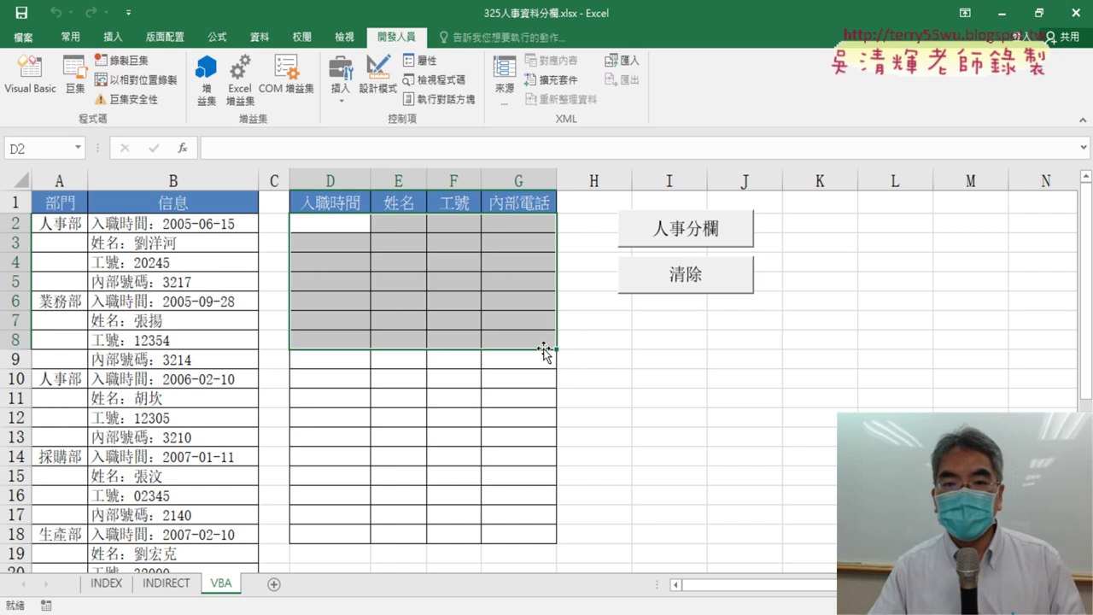
In Module1, delete the old macro code, leaving an empty indented Sub 人事分欄() … End Sub
{"action": "left_click", "coordinate": [34, 77]}
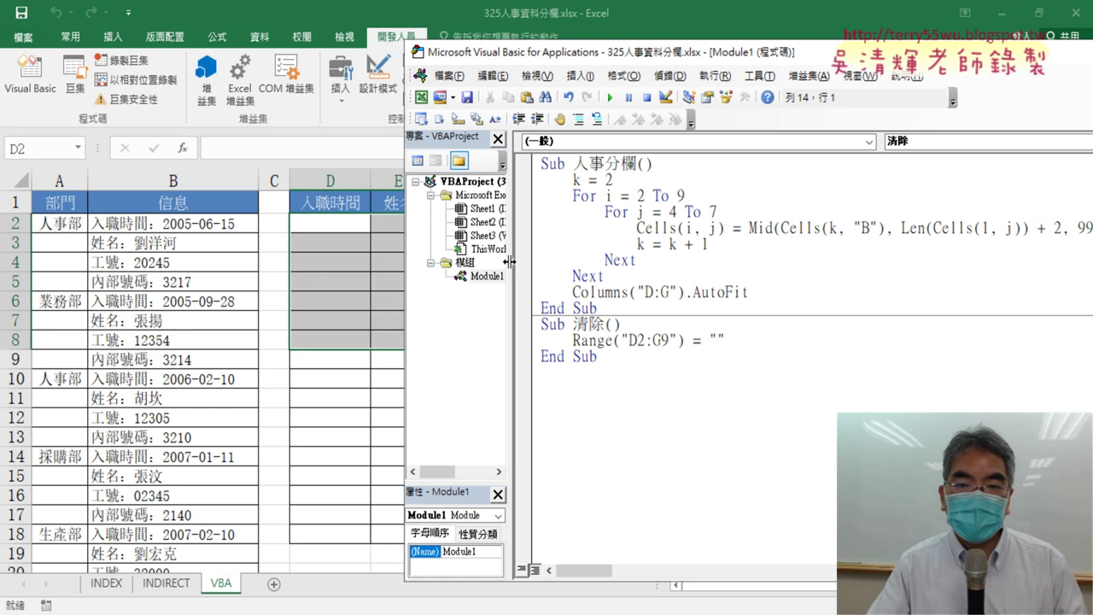
{"action": "left_click_drag", "start_coordinate": [508, 261], "coordinate": [557, 261]}
{"action": "left_click", "coordinate": [472, 278]}
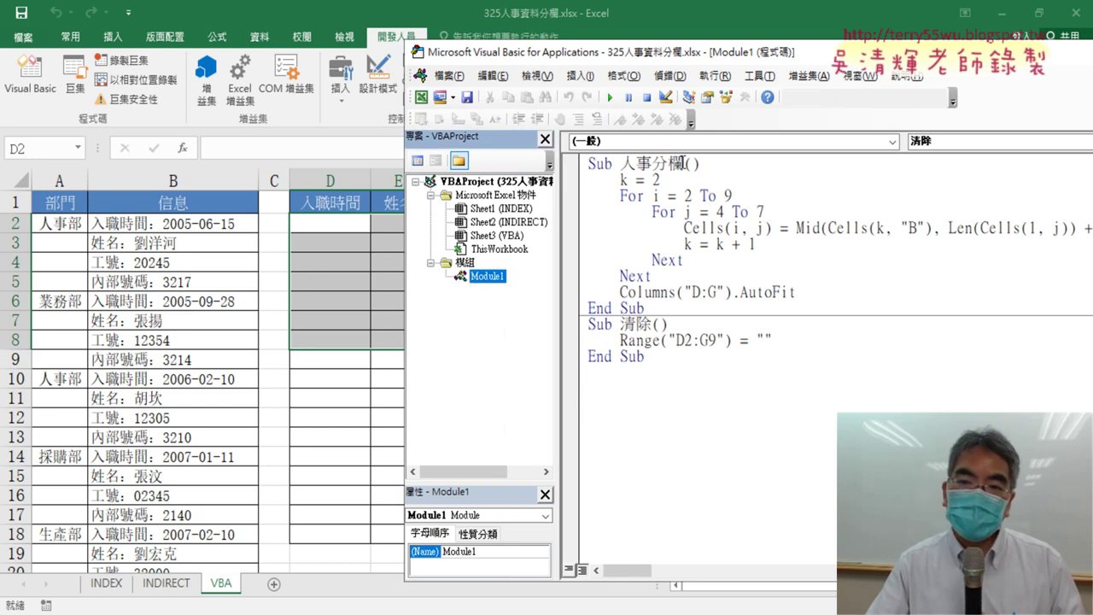
{"action": "left_click_drag", "start_coordinate": [685, 162], "coordinate": [686, 384]}
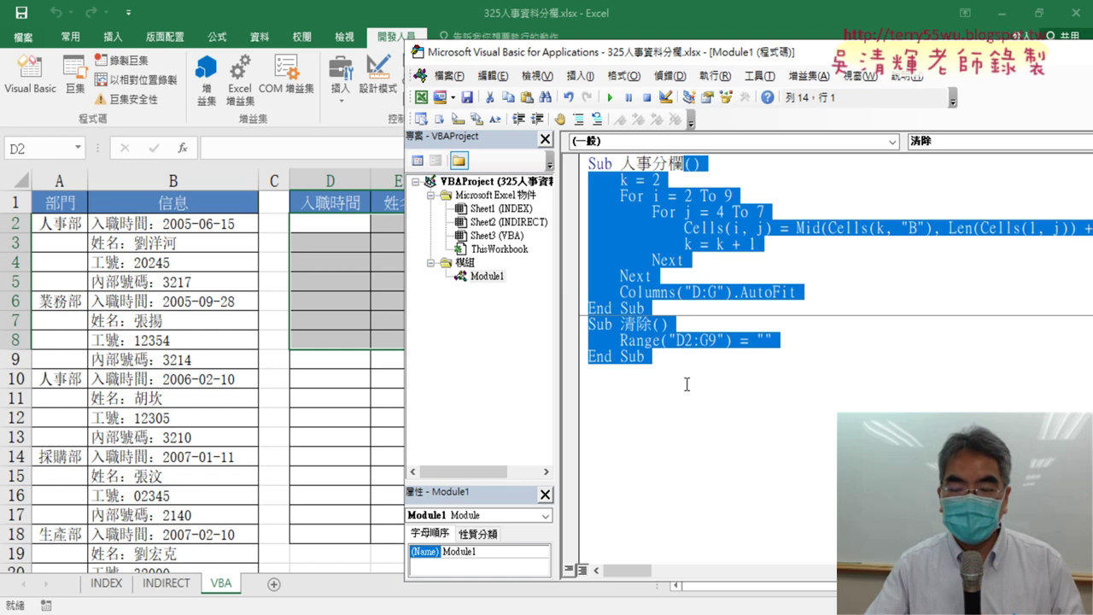
{"action": "key", "text": "Delete"}
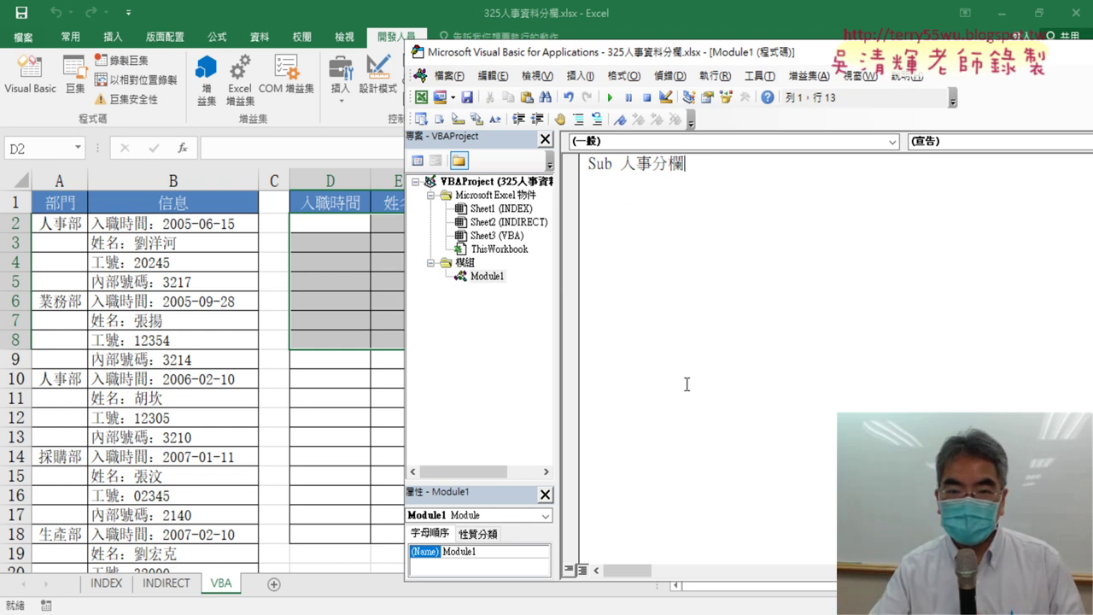
{"action": "key", "text": "Return"}
{"action": "key", "text": "Tab"}
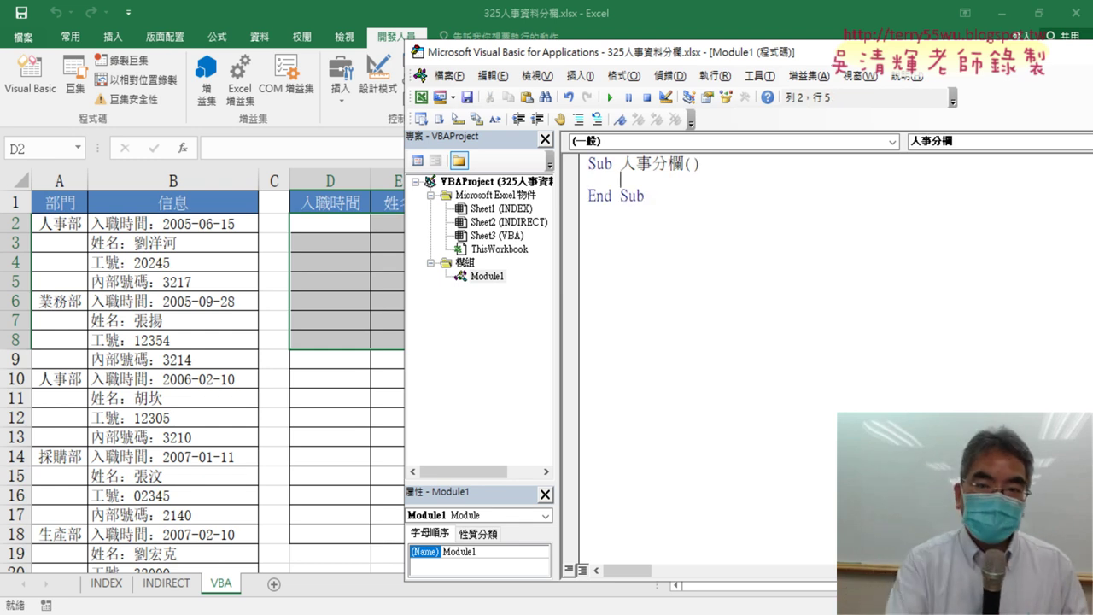
Write For i = 2 To 9 enclosing For j = 4 To 7, each with its Next line
{"action": "left_click_drag", "start_coordinate": [696, 54], "coordinate": [867, 72]}
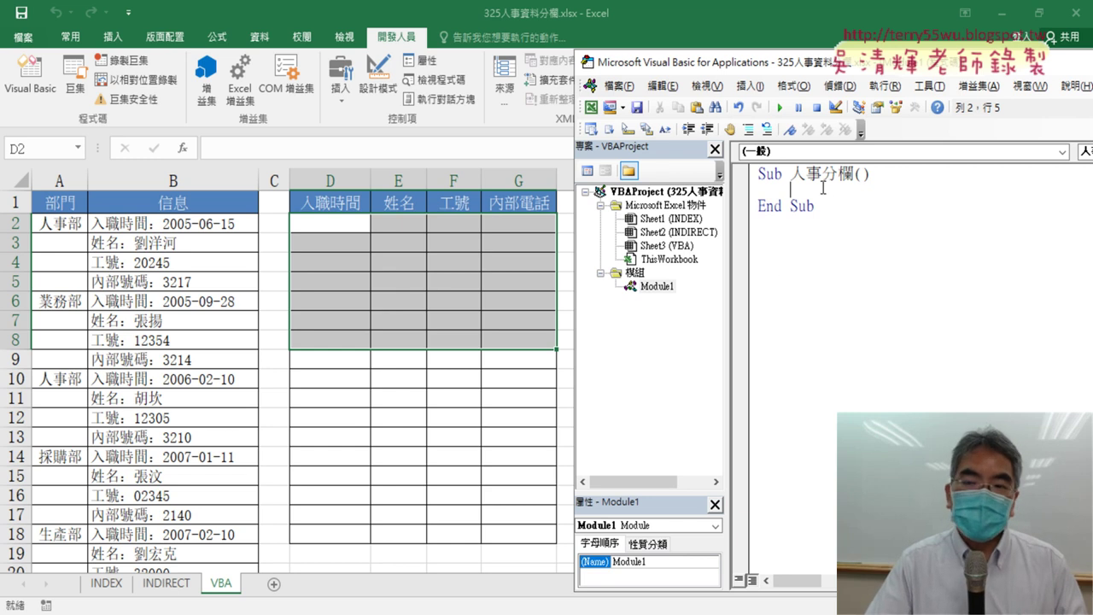
{"action": "type", "text": "["}
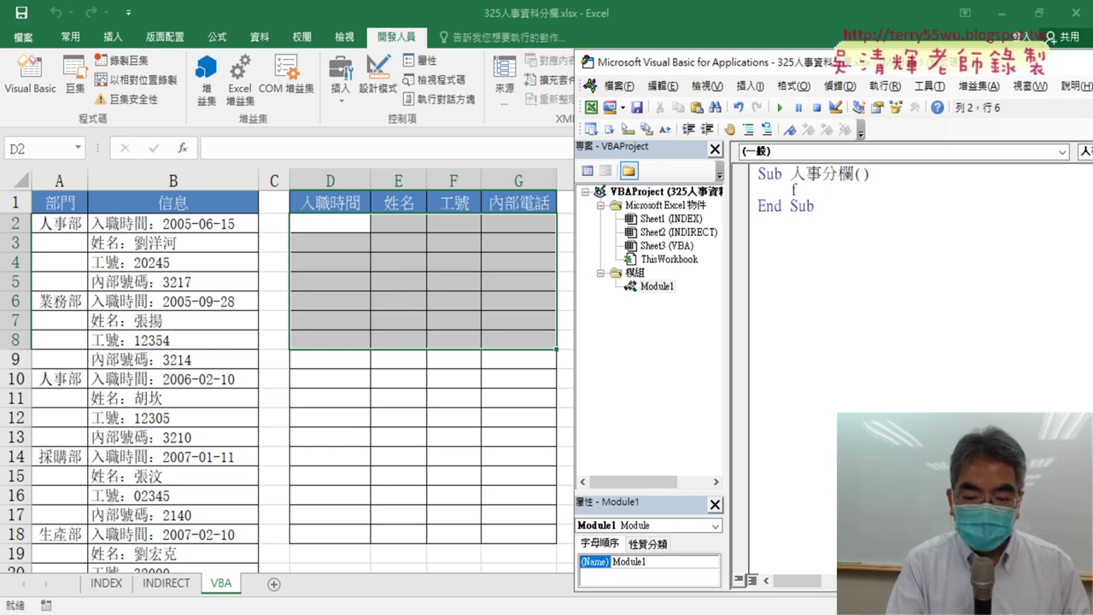
{"action": "type", "text": "r i"}
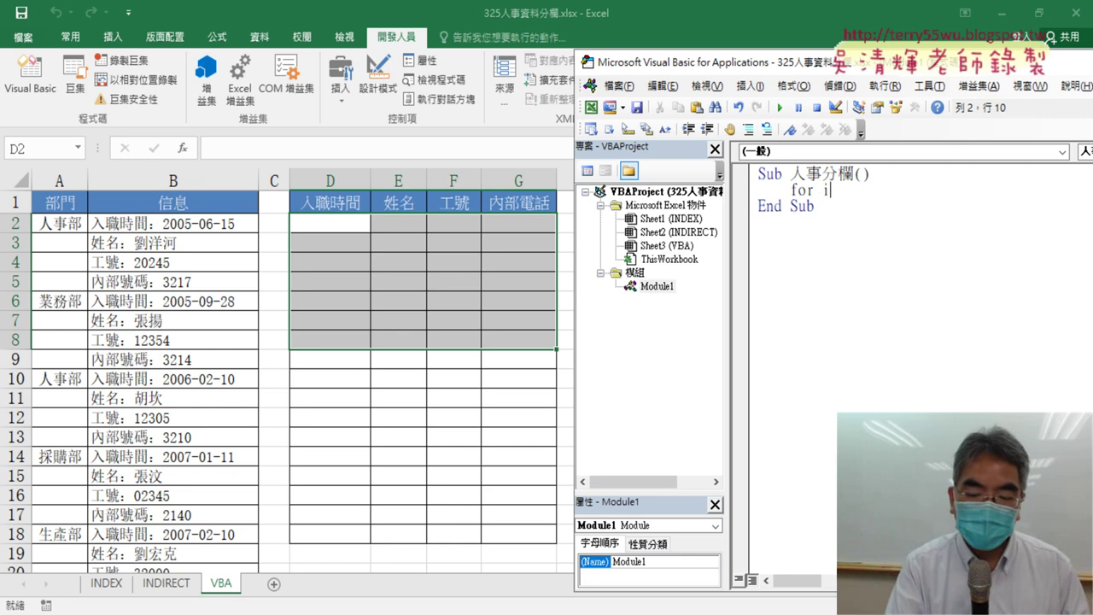
{"action": "type", "text": "=2"}
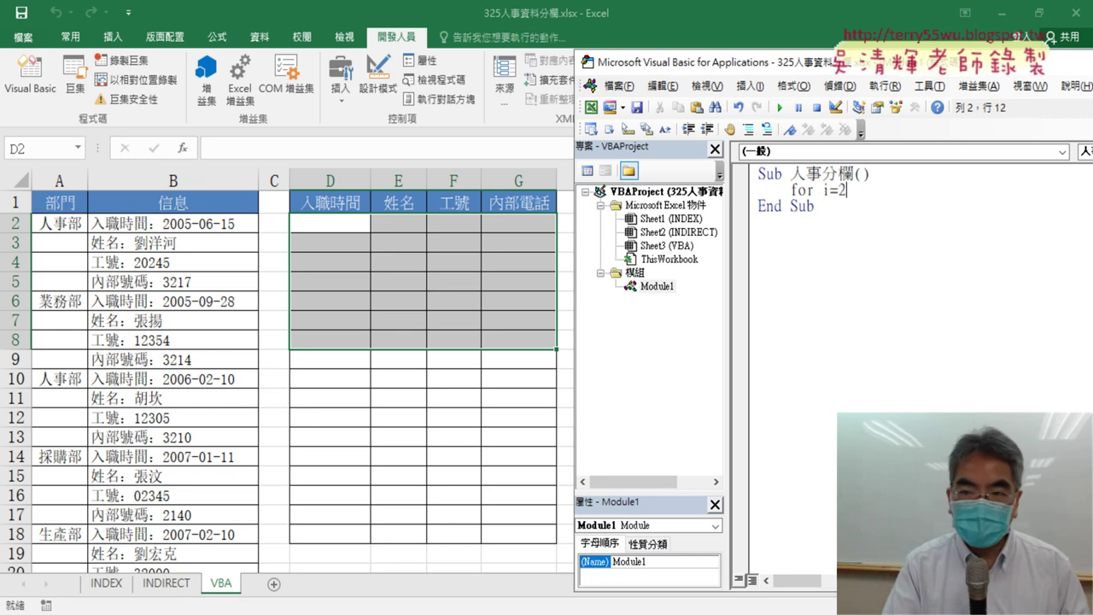
{"action": "type", "text": " o"}
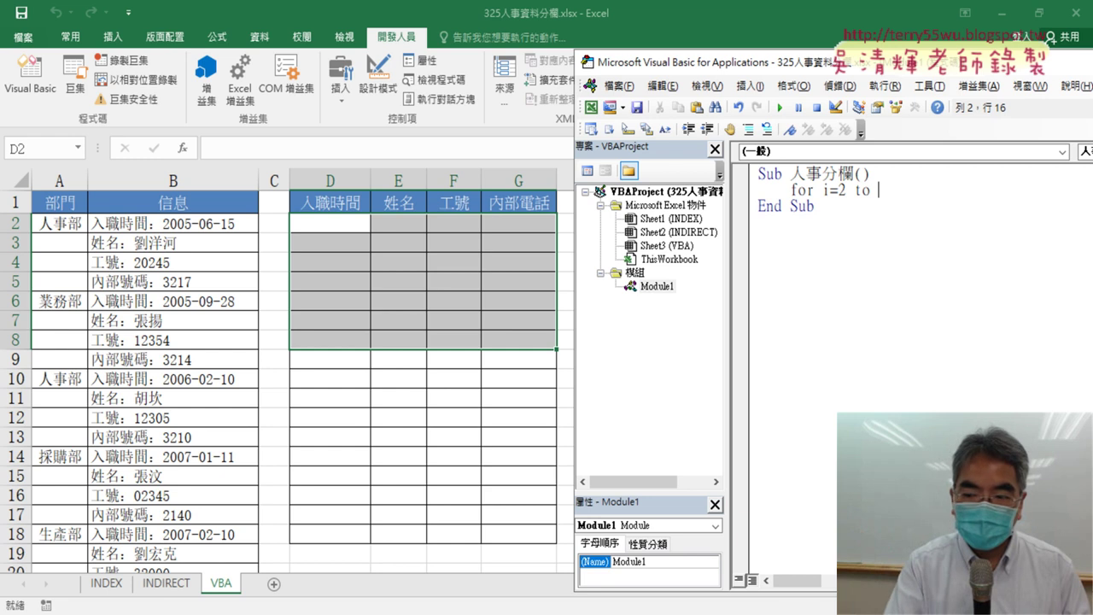
{"action": "type", "text": "9"}
{"action": "key", "text": "Return"}
{"action": "key", "text": "Return"}
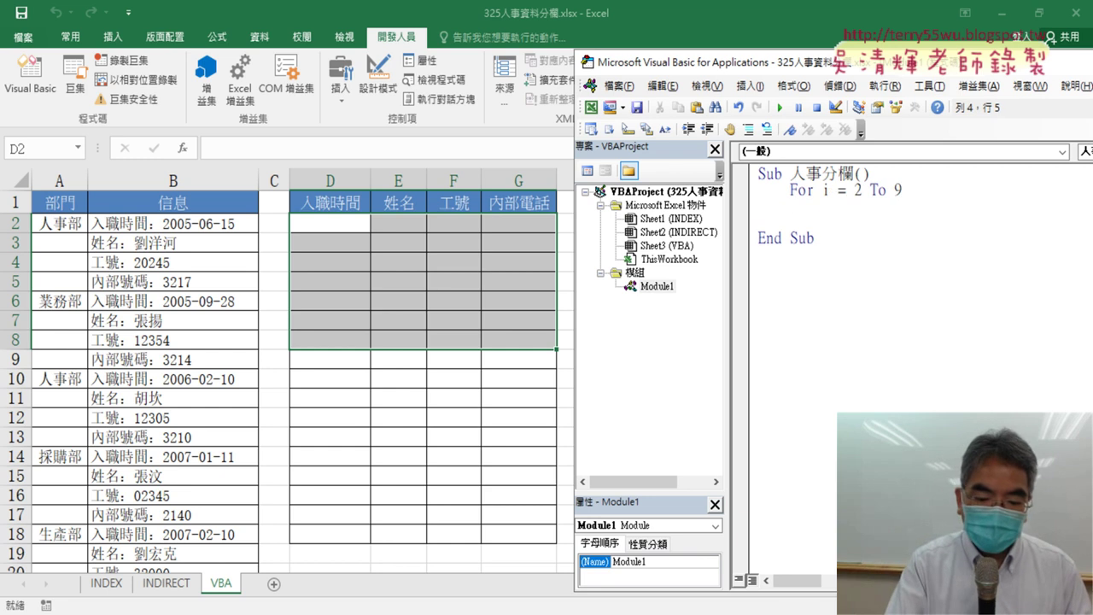
{"action": "type", "text": "next"}
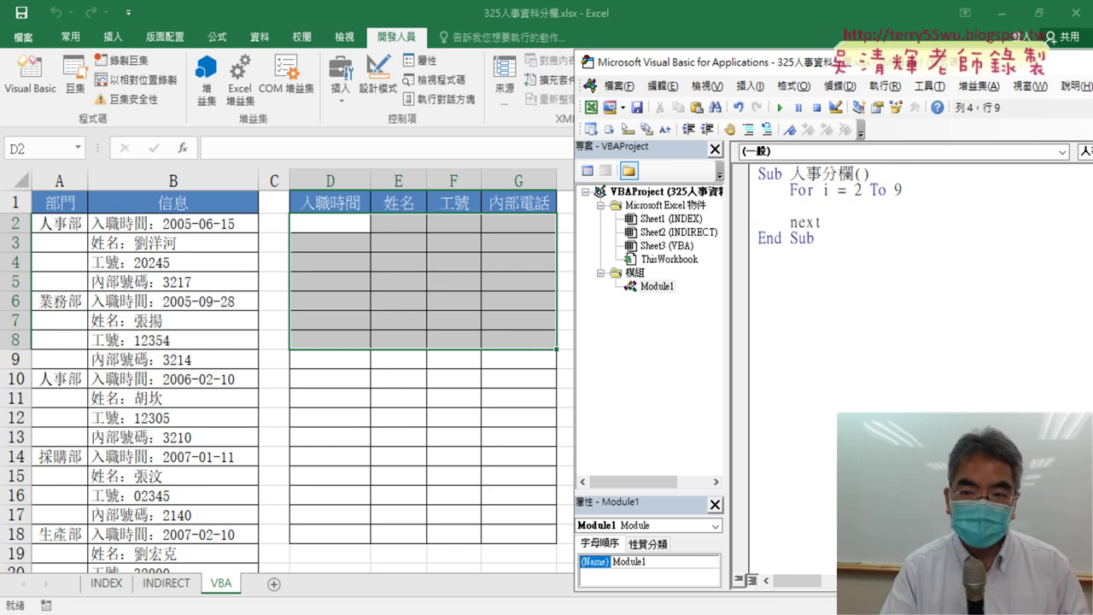
{"action": "key", "text": "Up"}
{"action": "key", "text": "Tab"}
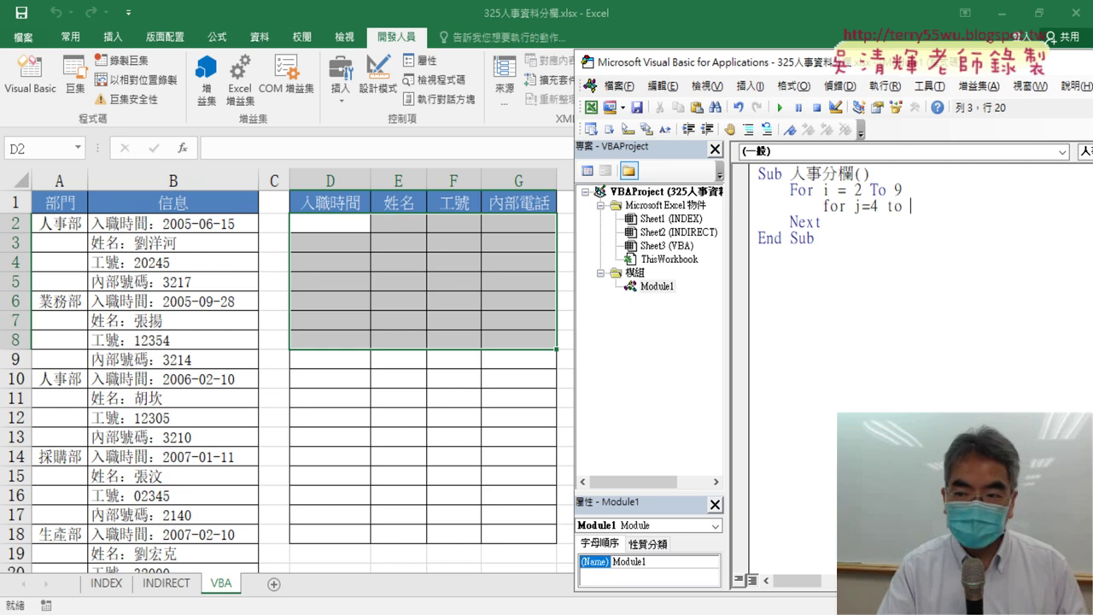
{"action": "key", "text": "Return"}
{"action": "key", "text": "Return"}
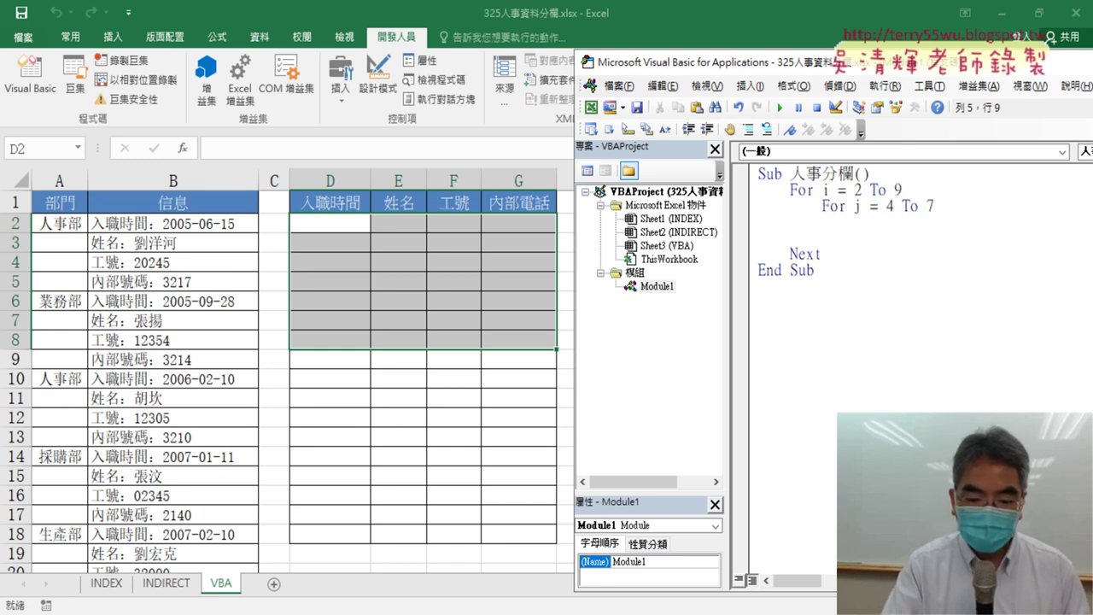
{"action": "type", "text": "next"}
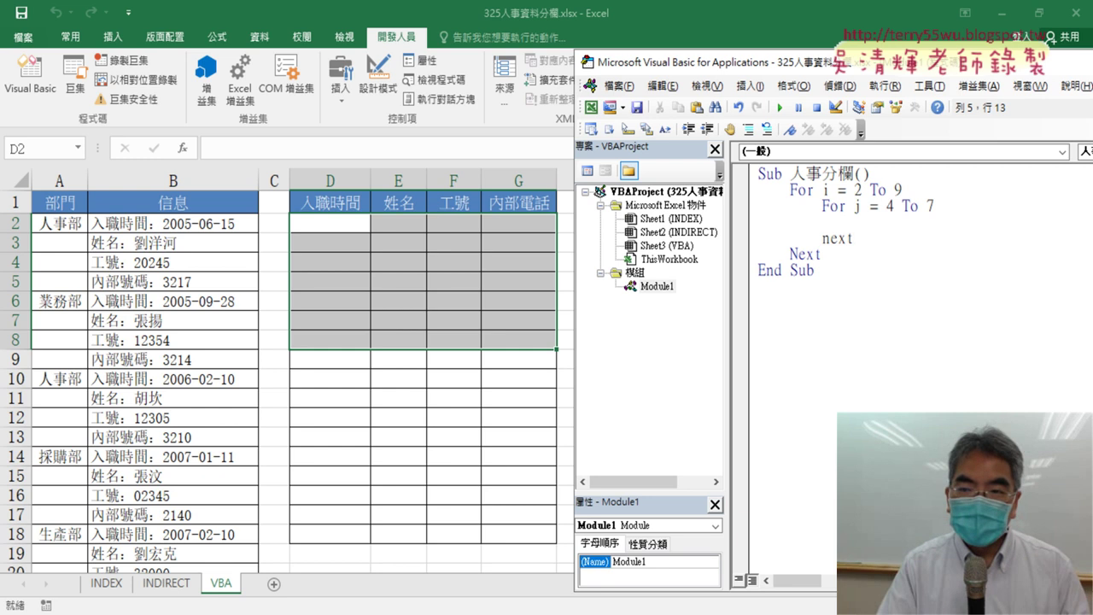
{"action": "key", "text": "Tab"}
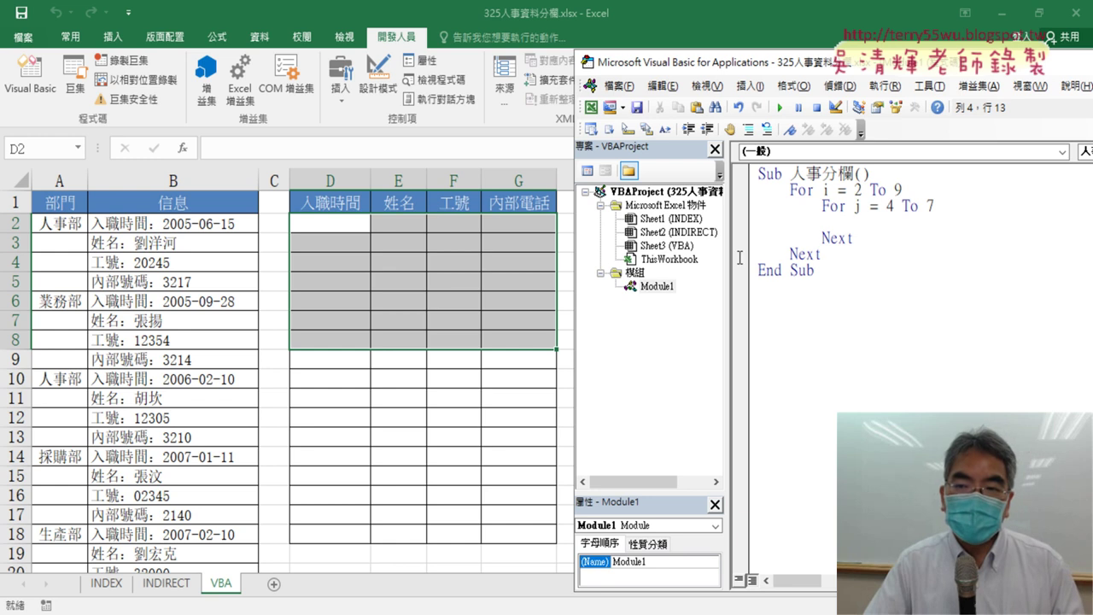
Add Cells(i, j) = 1 inside the inner loop and run the macro to fill D2:G9
{"action": "type", "text": "ce"}
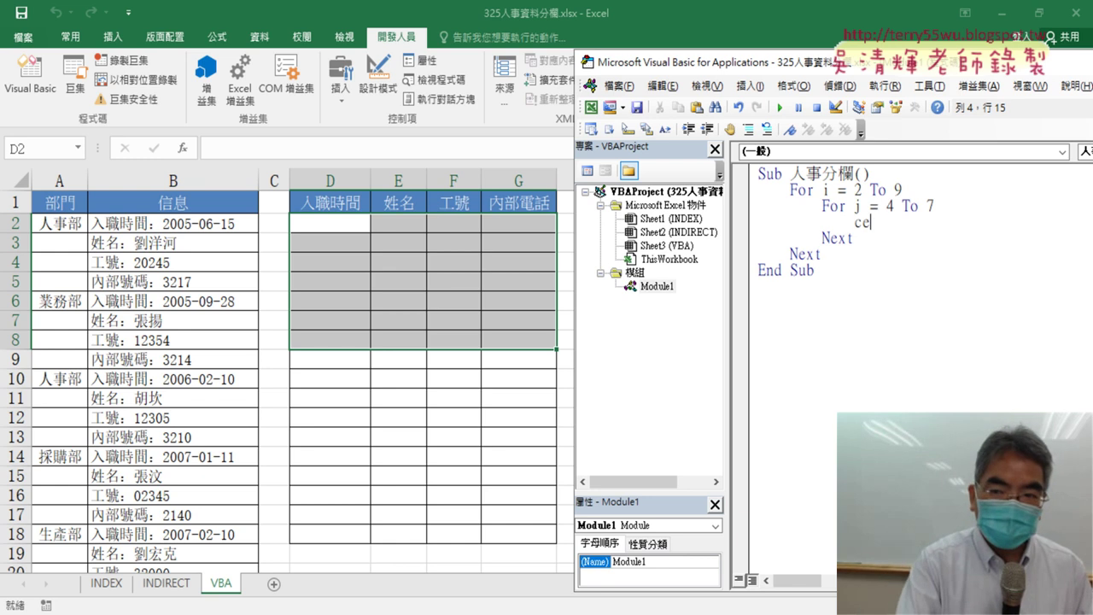
{"action": "type", "text": "lls"}
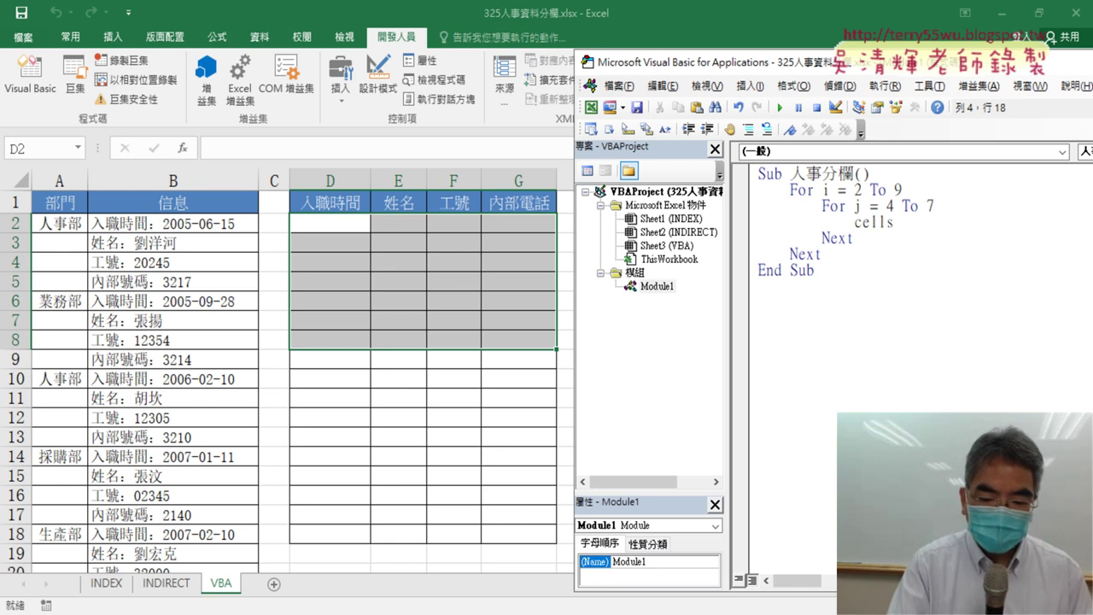
{"action": "type", "text": "("}
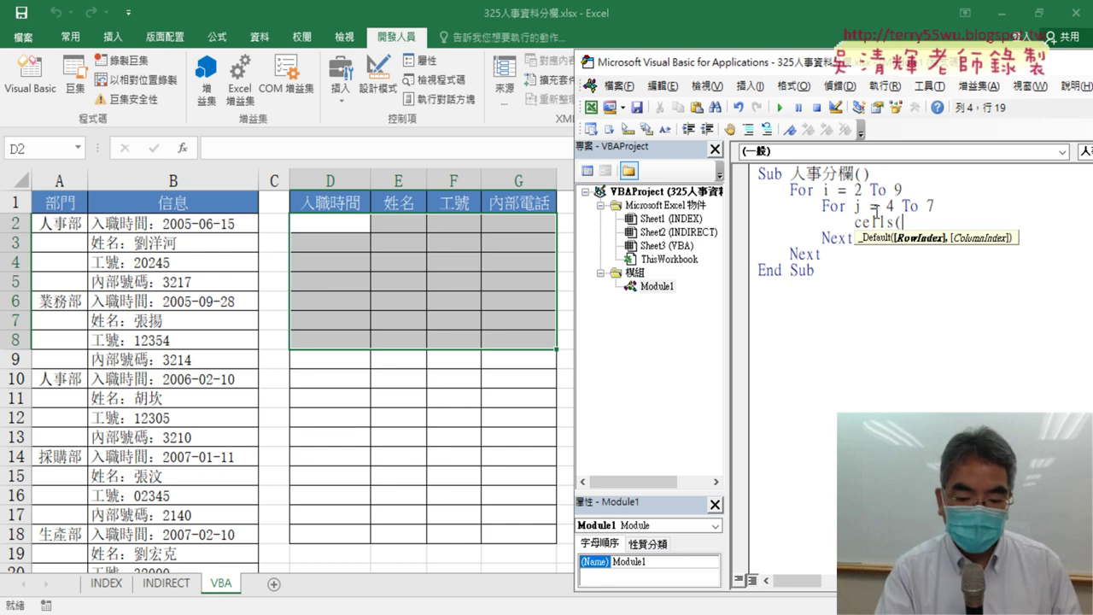
{"action": "type", "text": "i,j"}
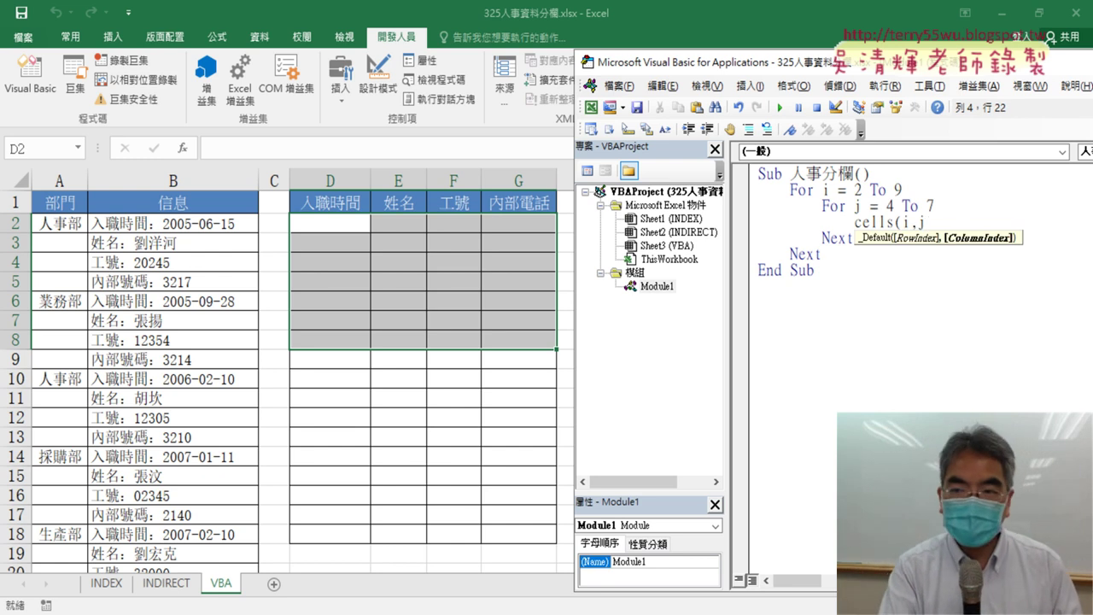
{"action": "type", "text": ")"}
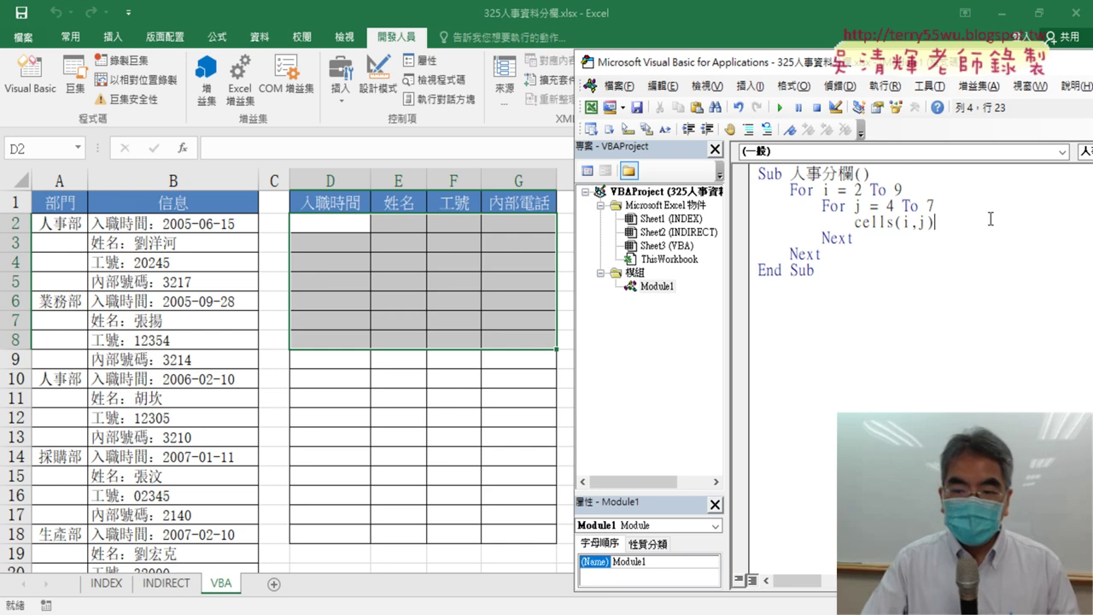
{"action": "type", "text": "=1"}
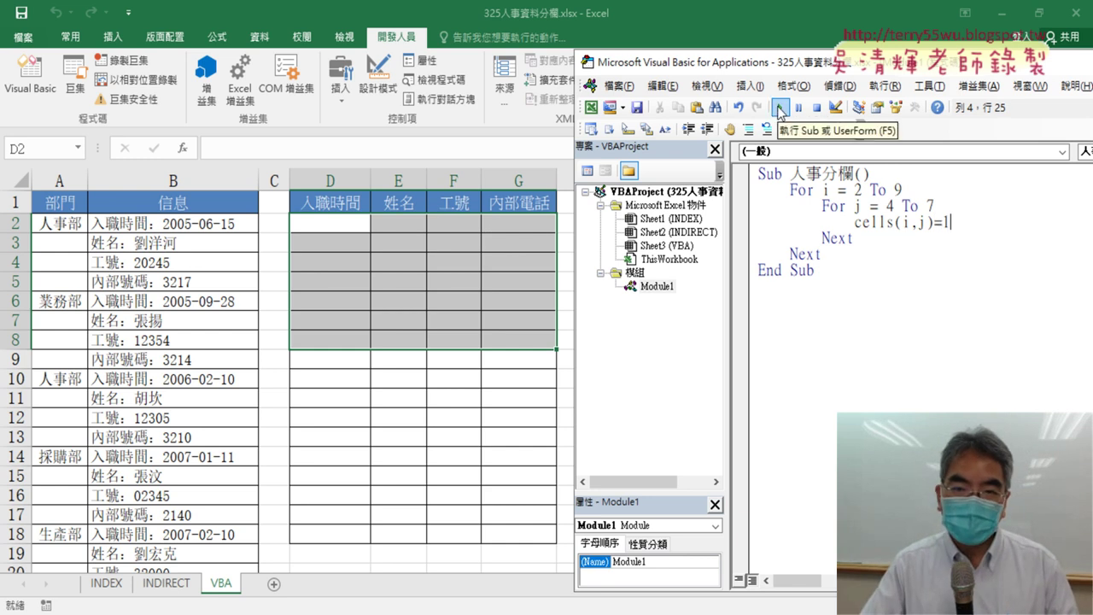
{"action": "left_click", "coordinate": [778, 107]}
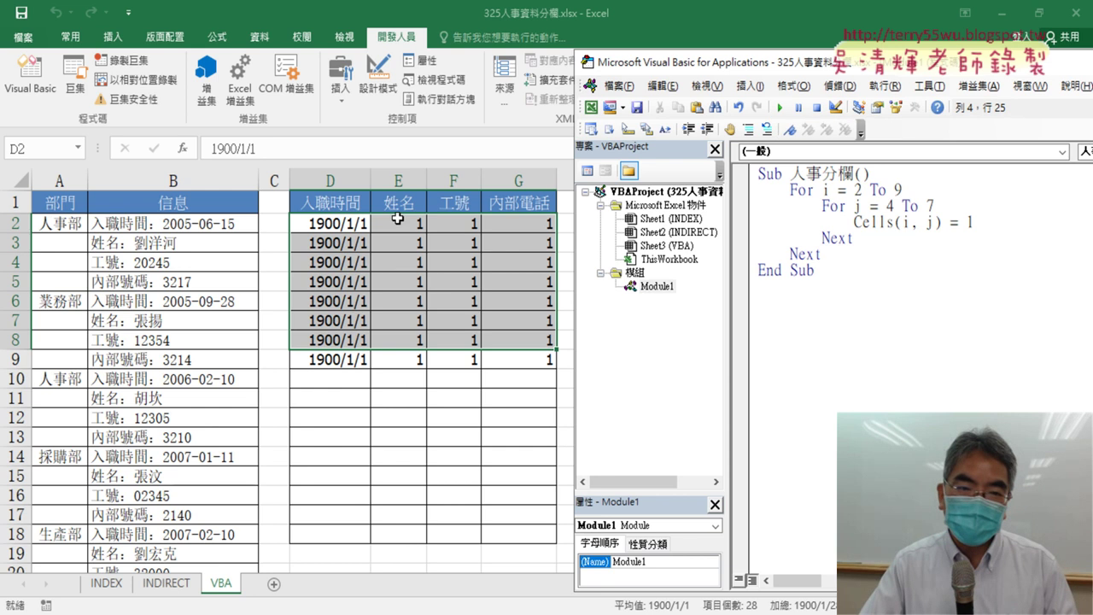
Format D2:D9 as General so they show 1 instead of 1900/1/1
{"action": "left_click_drag", "start_coordinate": [336, 222], "coordinate": [339, 359]}
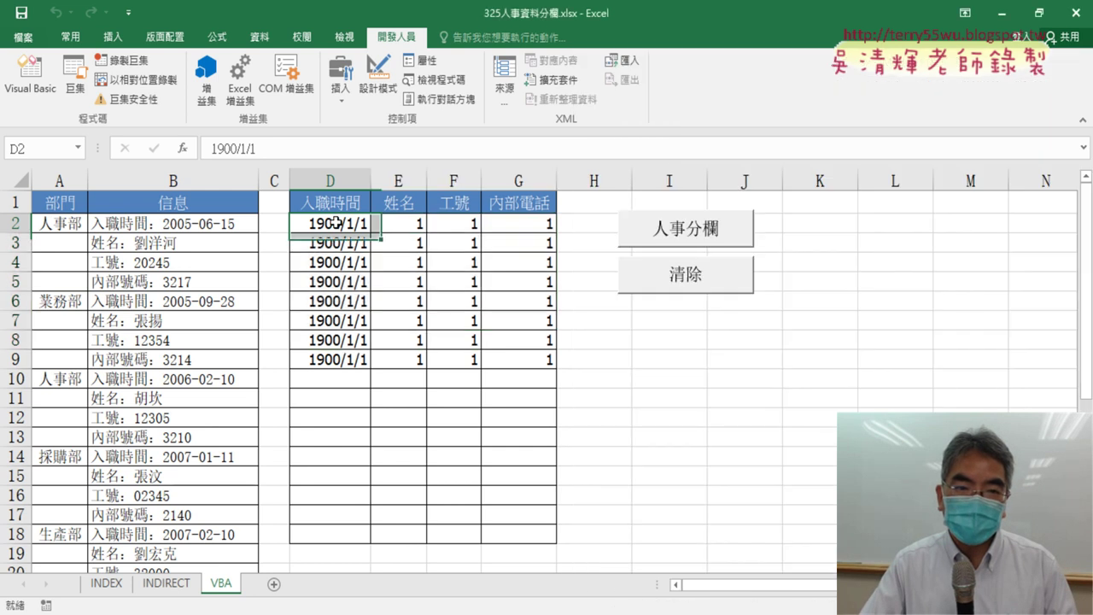
{"action": "right_click", "coordinate": [340, 263]}
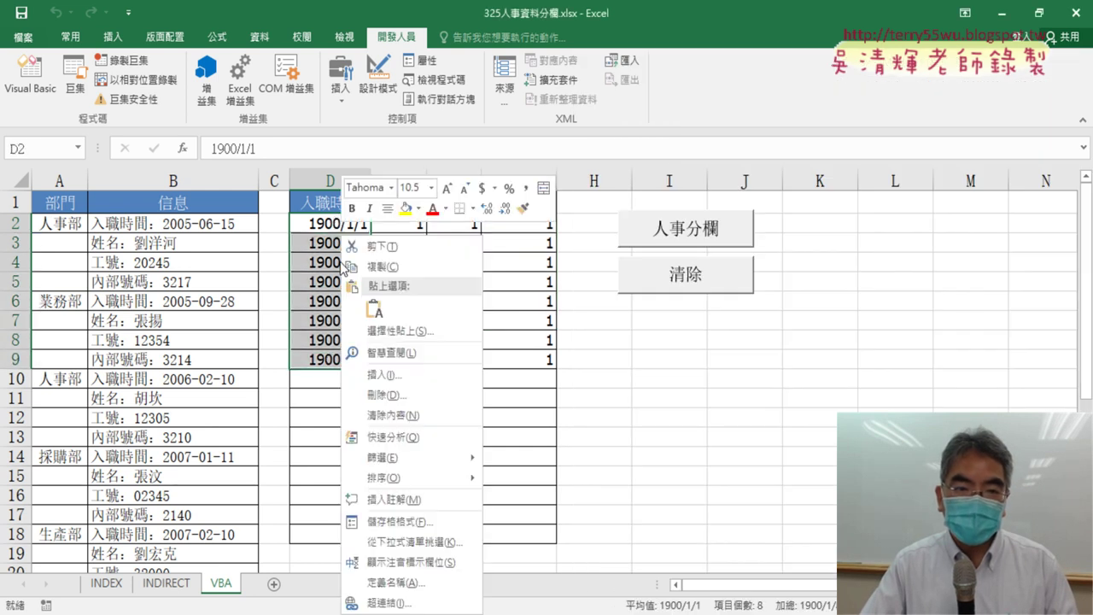
{"action": "left_click", "coordinate": [401, 523]}
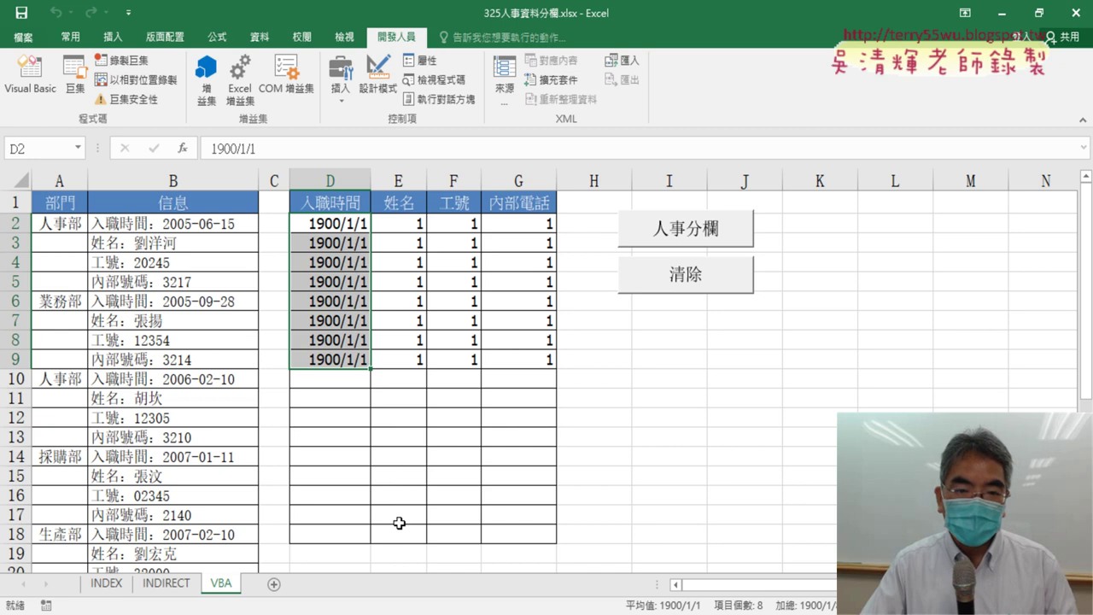
{"action": "left_click", "coordinate": [210, 244]}
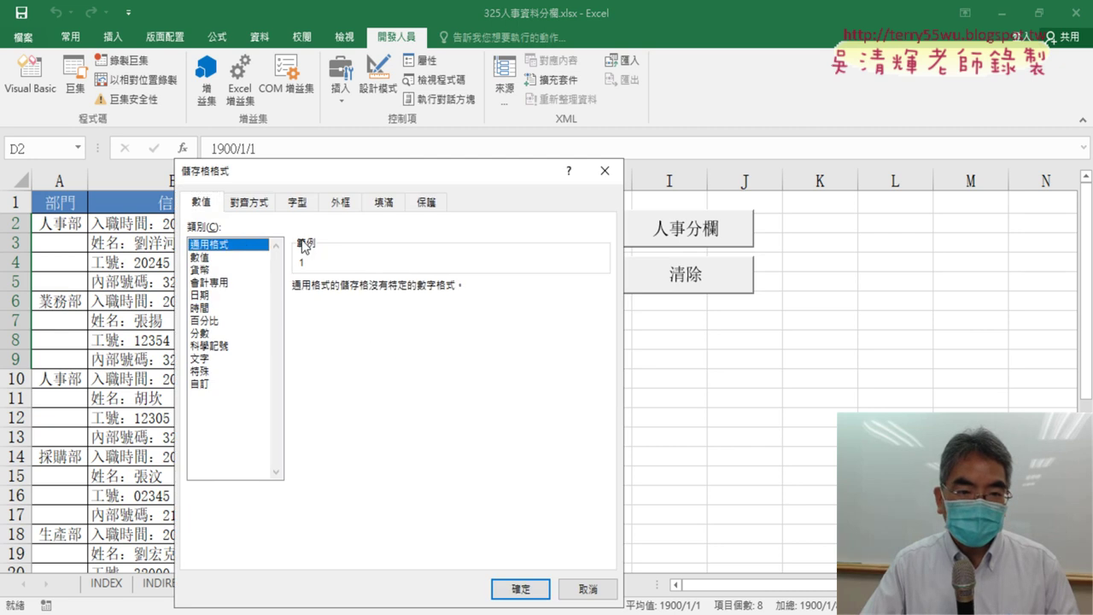
{"action": "left_click", "coordinate": [519, 588]}
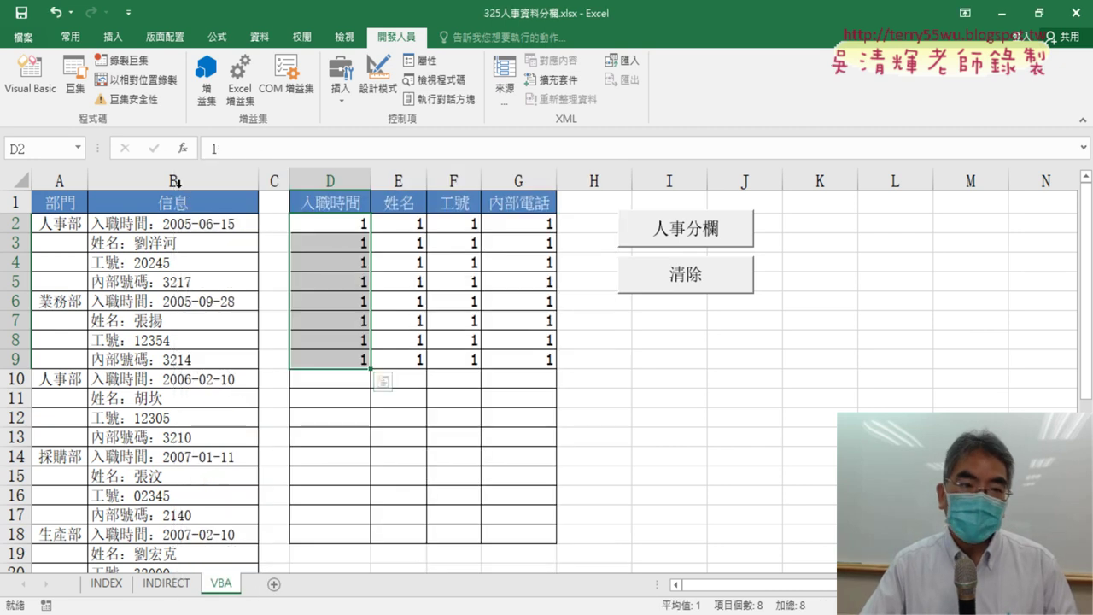
{"action": "left_click", "coordinate": [30, 75]}
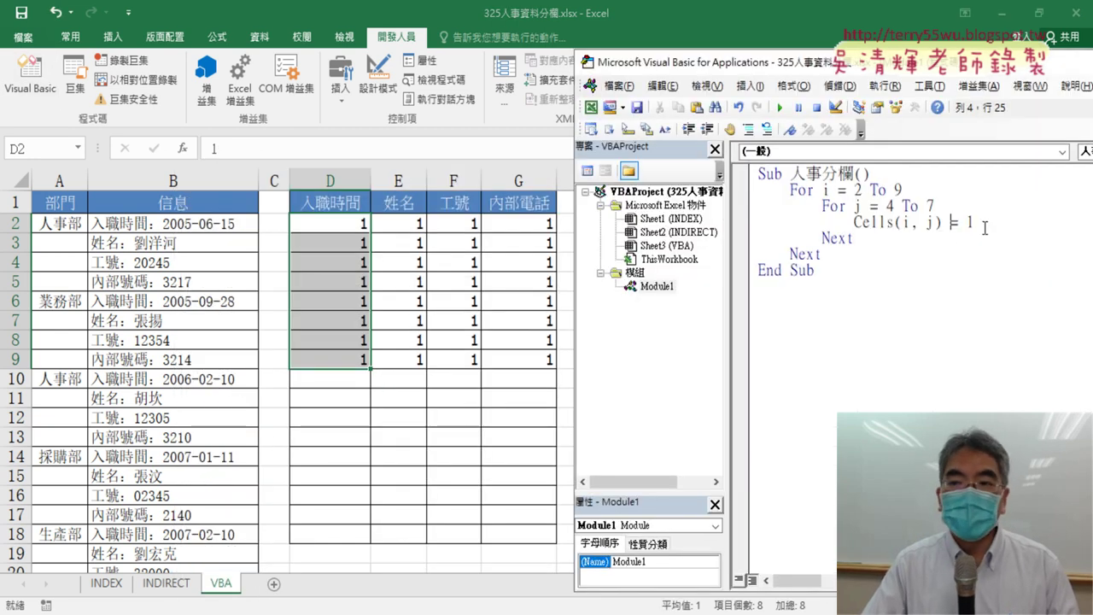
Add k = 1 below the Sub line, change Cells(i, j) = 1 to = k, and add k = k + 1
{"action": "double_click", "coordinate": [985, 224]}
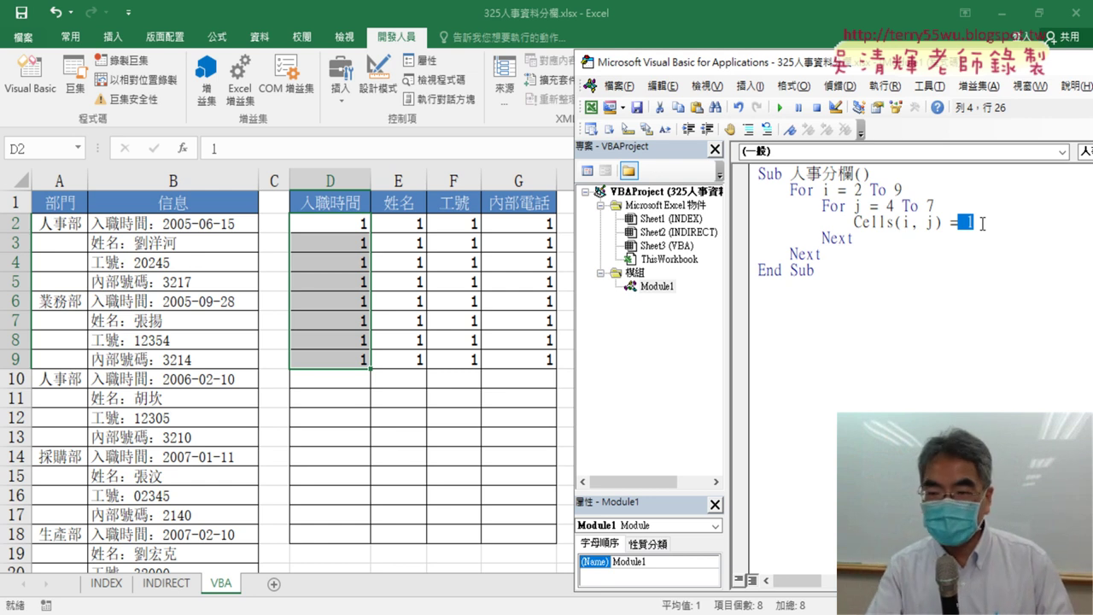
{"action": "key", "text": "Up"}
{"action": "key", "text": "Up"}
{"action": "key", "text": "Up"}
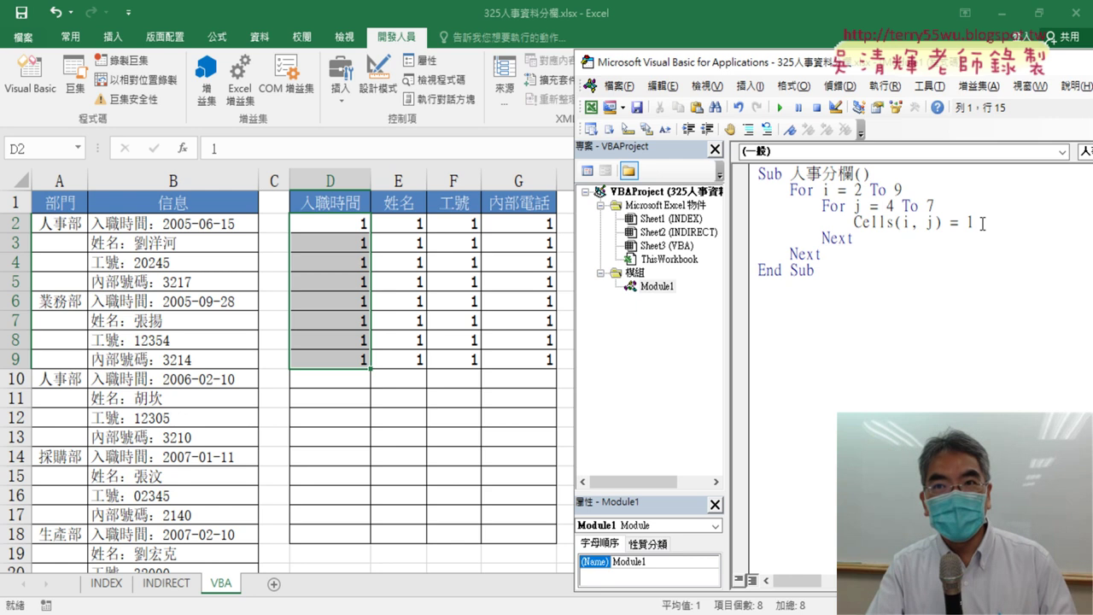
{"action": "key", "text": "Return"}
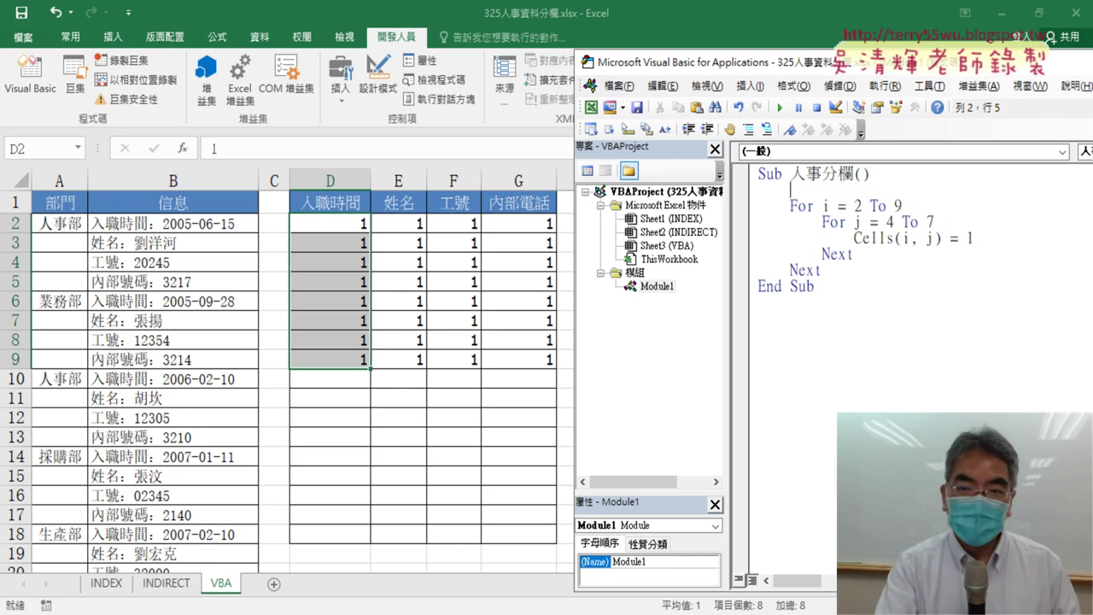
{"action": "key", "text": "Tab"}
{"action": "type", "text": "k="}
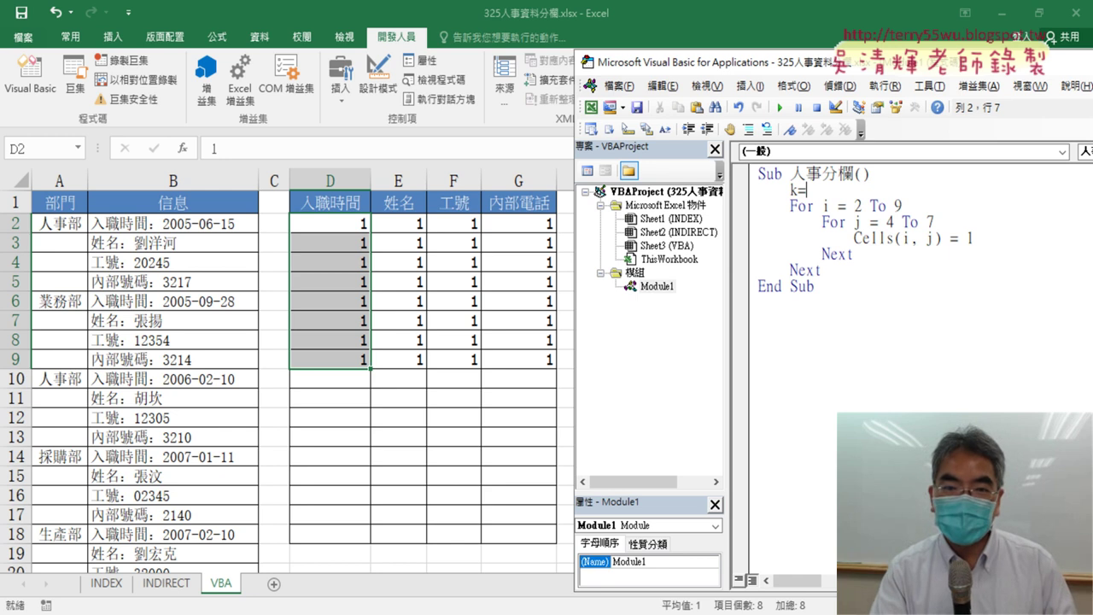
{"action": "type", "text": "1"}
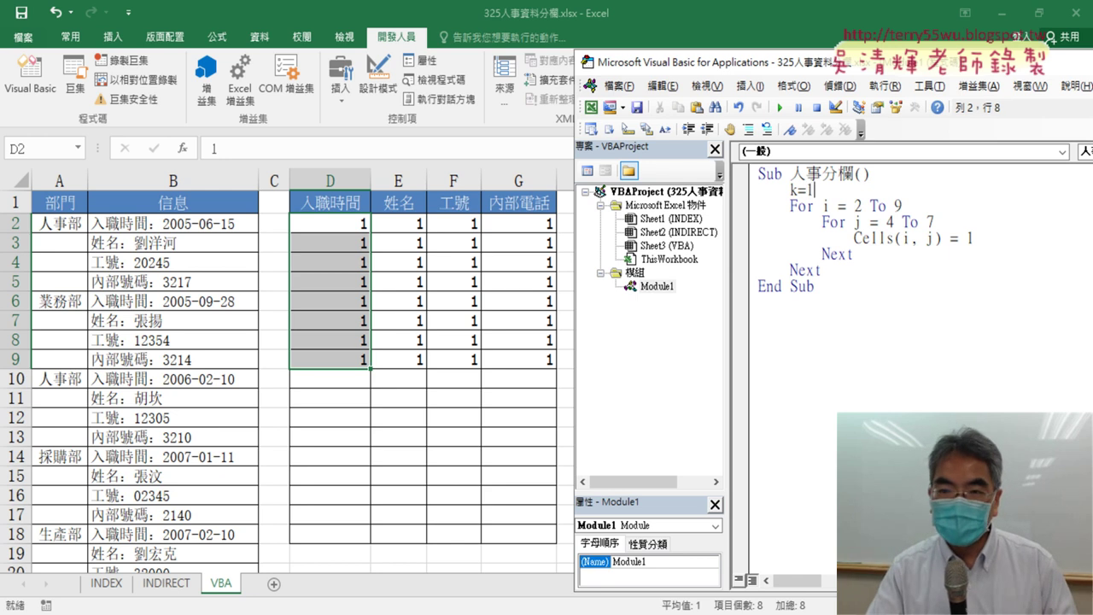
{"action": "double_click", "coordinate": [968, 238]}
{"action": "type", "text": "k"}
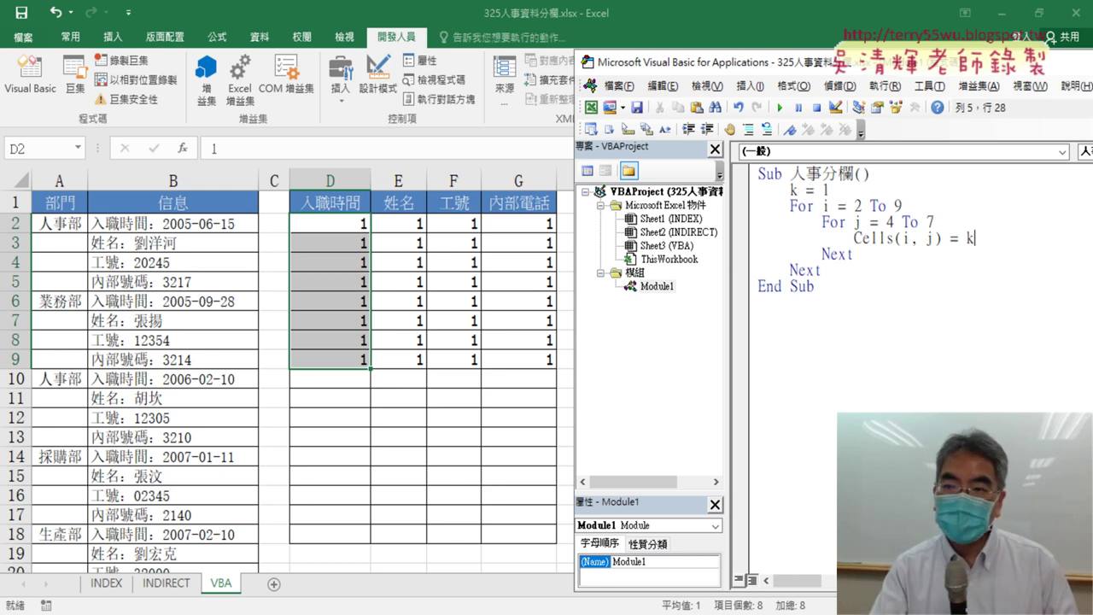
{"action": "key", "text": "Return"}
{"action": "type", "text": "k=k+"}
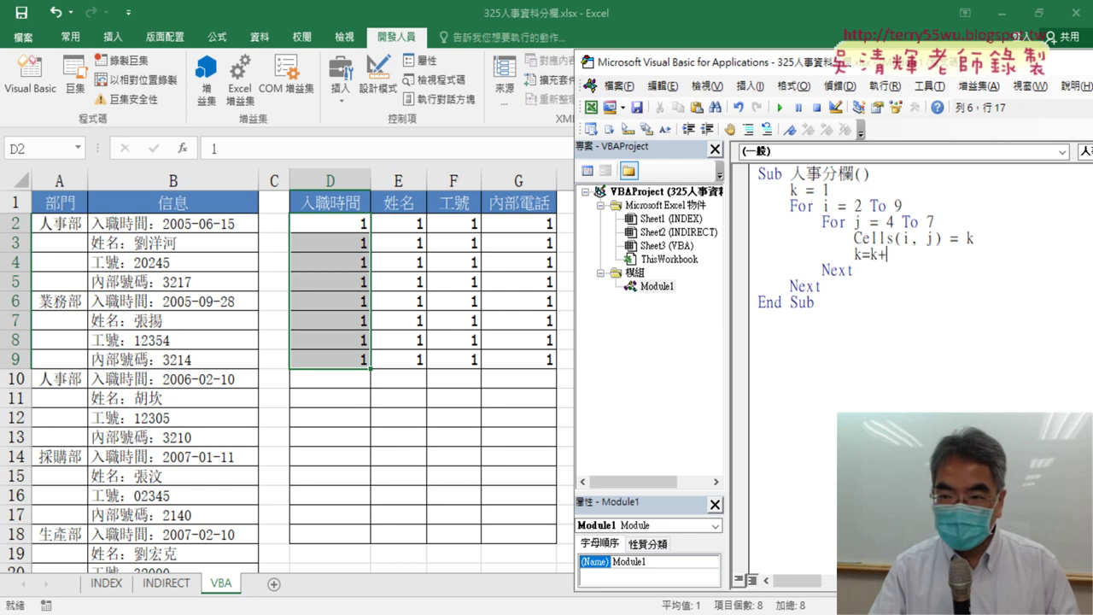
{"action": "type", "text": "1"}
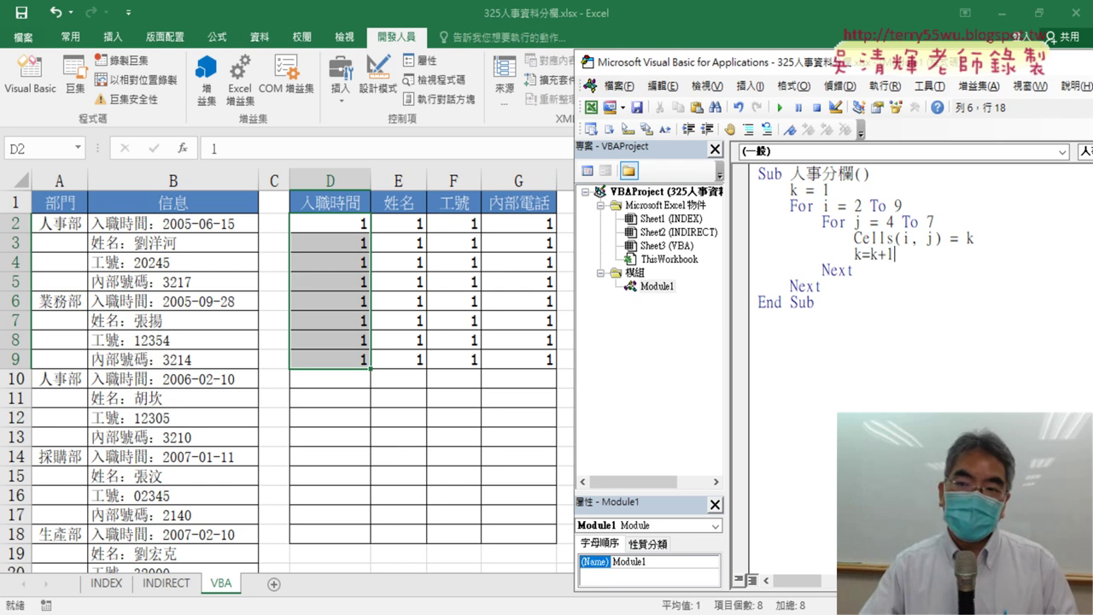
{"action": "left_click", "coordinate": [912, 364]}
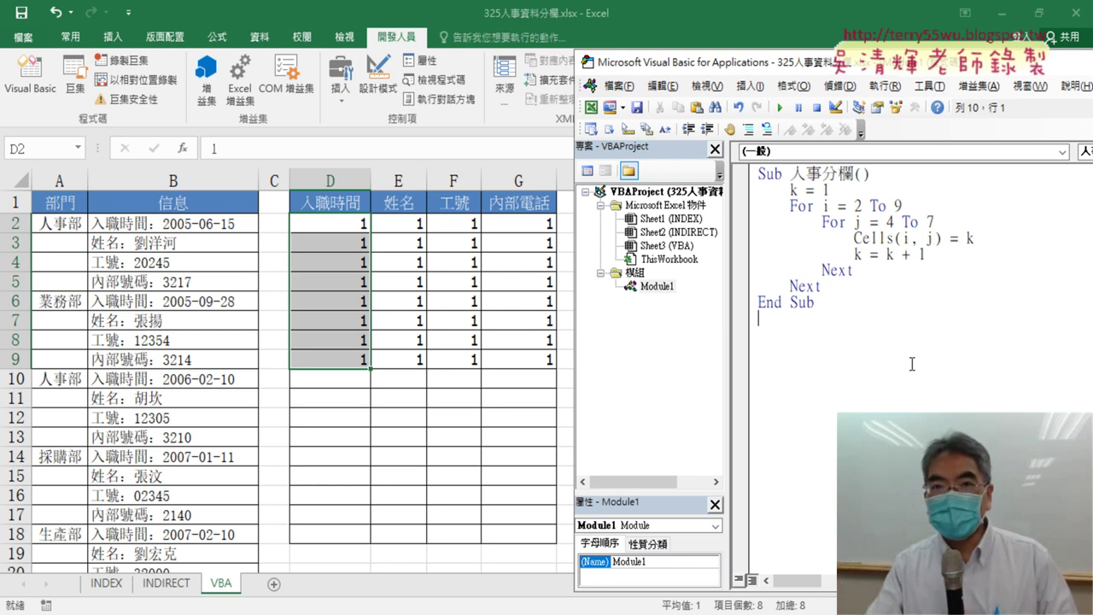
{"action": "left_click", "coordinate": [871, 238]}
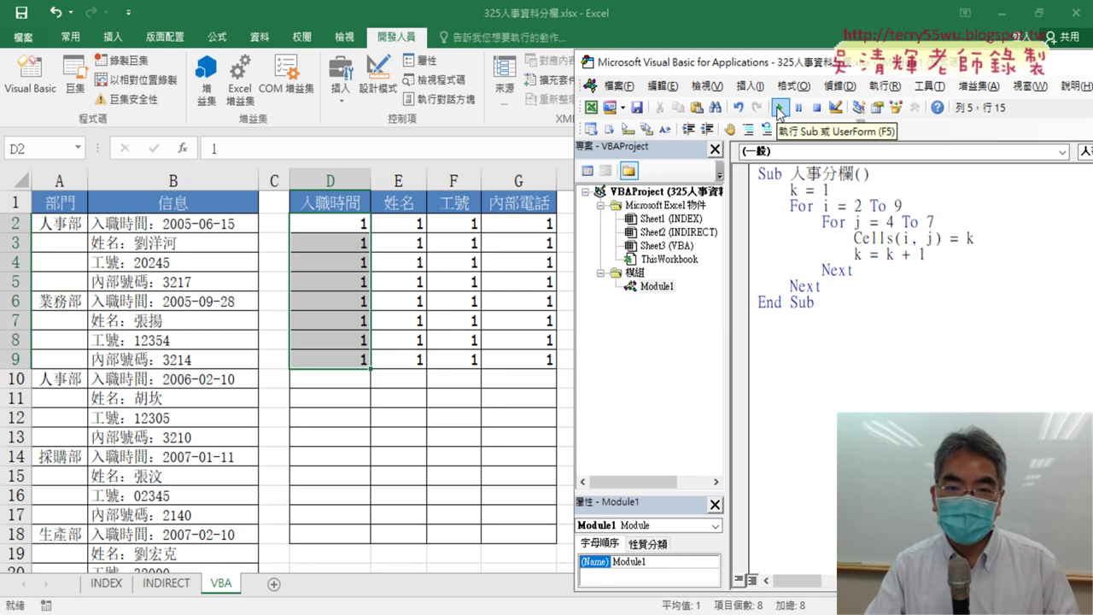
Run 人事分欄 to number D2:G9 from 1 to 32, then highlight the loop lines to explain them
{"action": "left_click", "coordinate": [778, 108]}
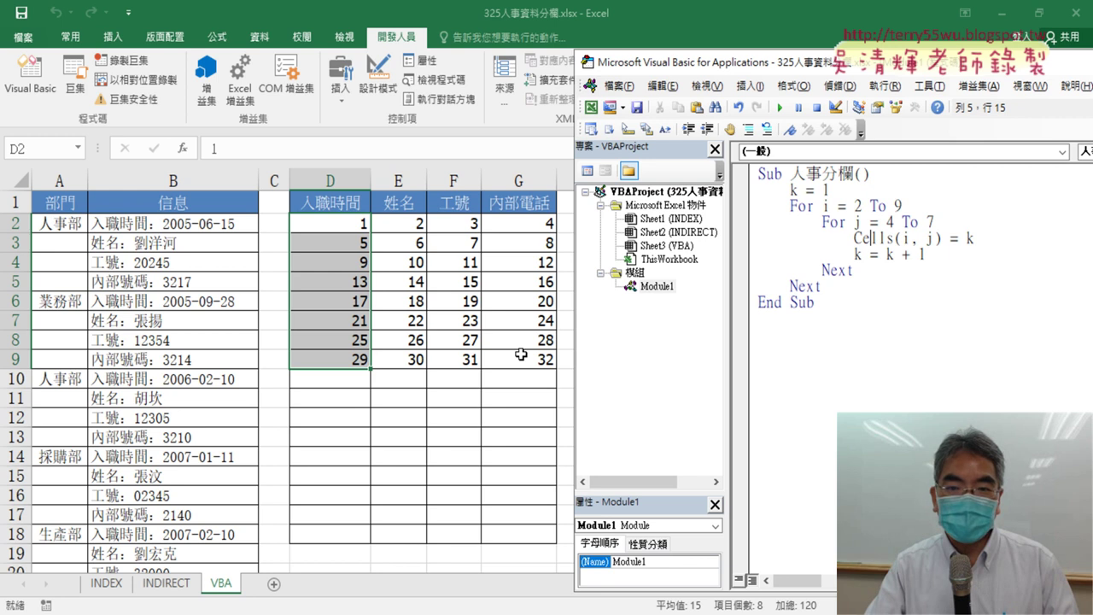
{"action": "left_click_drag", "start_coordinate": [925, 254], "coordinate": [869, 254]}
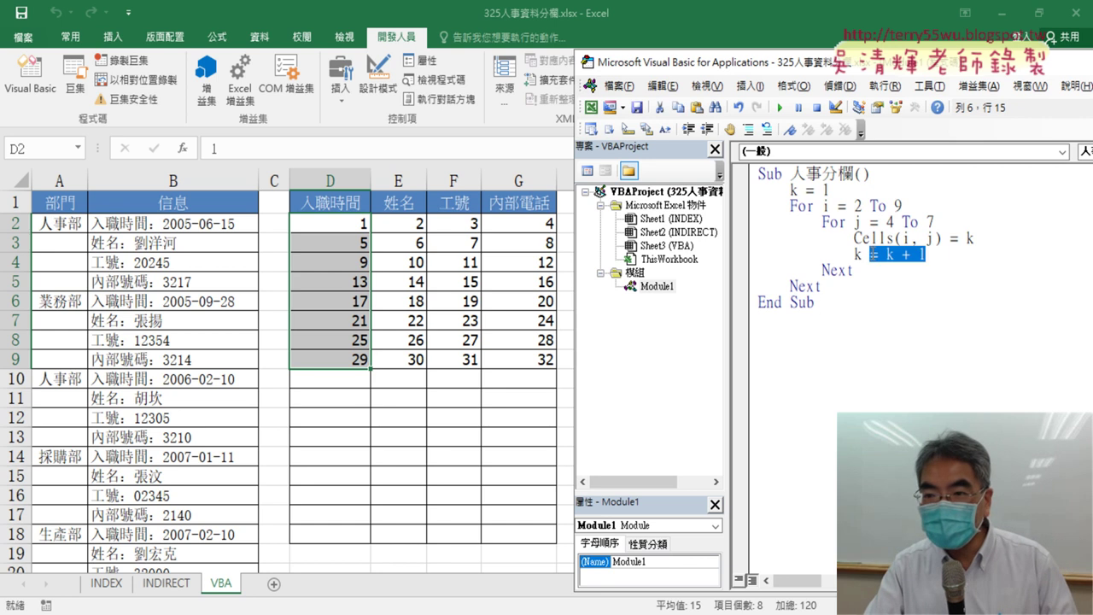
{"action": "left_click_drag", "start_coordinate": [940, 238], "coordinate": [854, 239]}
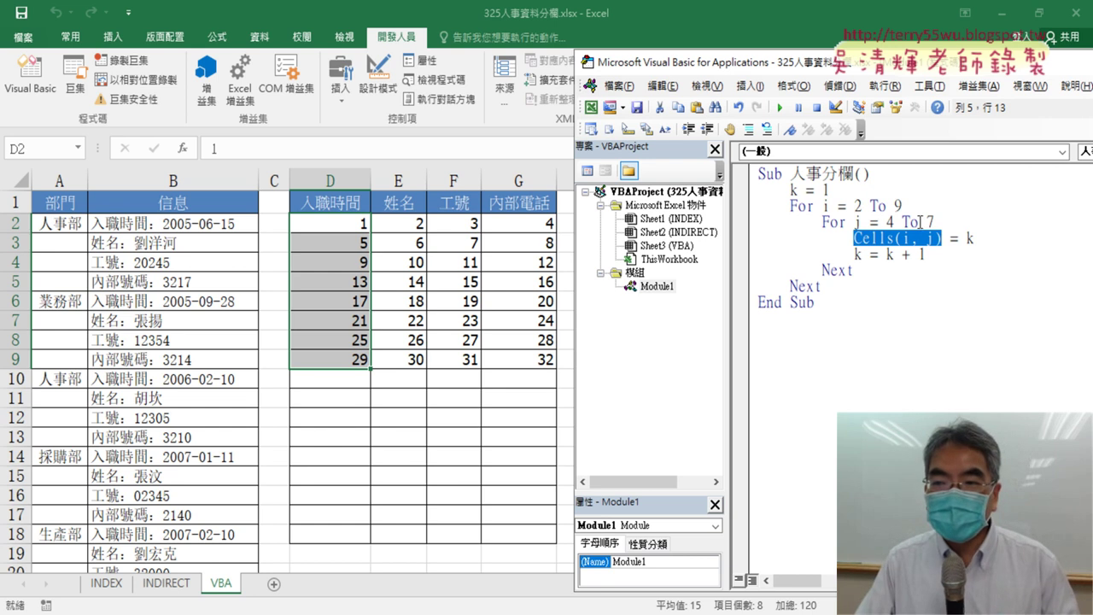
{"action": "double_click", "coordinate": [930, 222]}
{"action": "left_click_drag", "start_coordinate": [933, 222], "coordinate": [732, 206]}
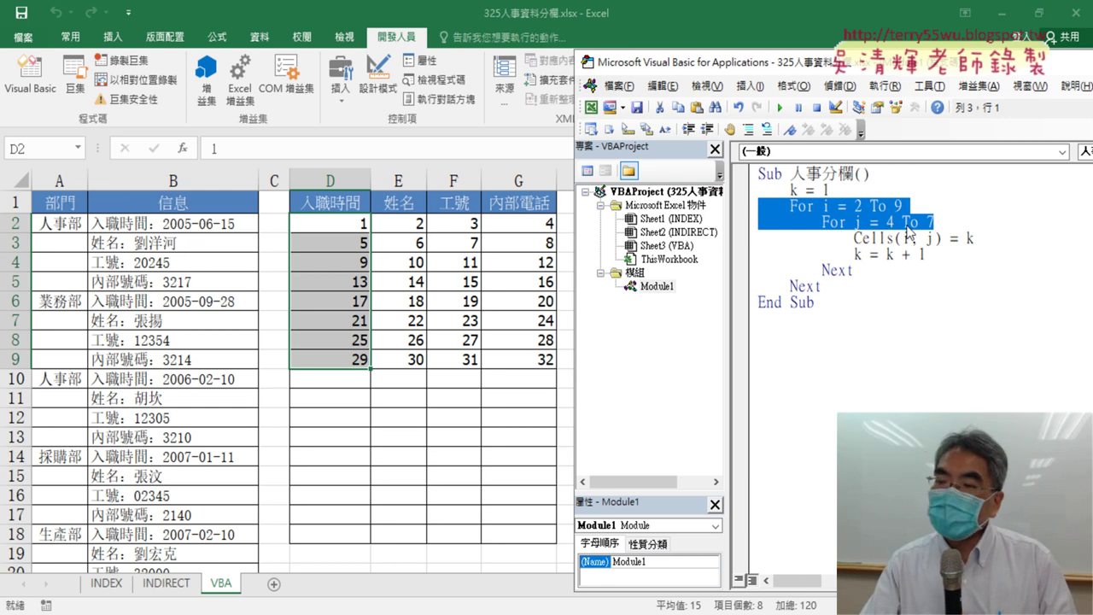
{"action": "left_click", "coordinate": [952, 221]}
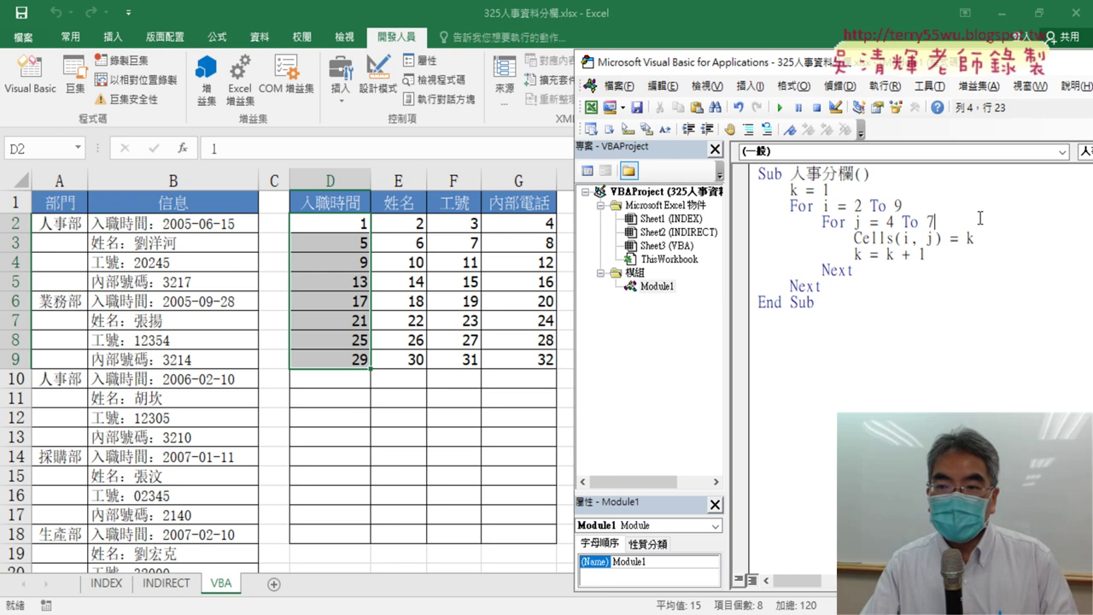
{"action": "left_click_drag", "start_coordinate": [838, 306], "coordinate": [749, 175]}
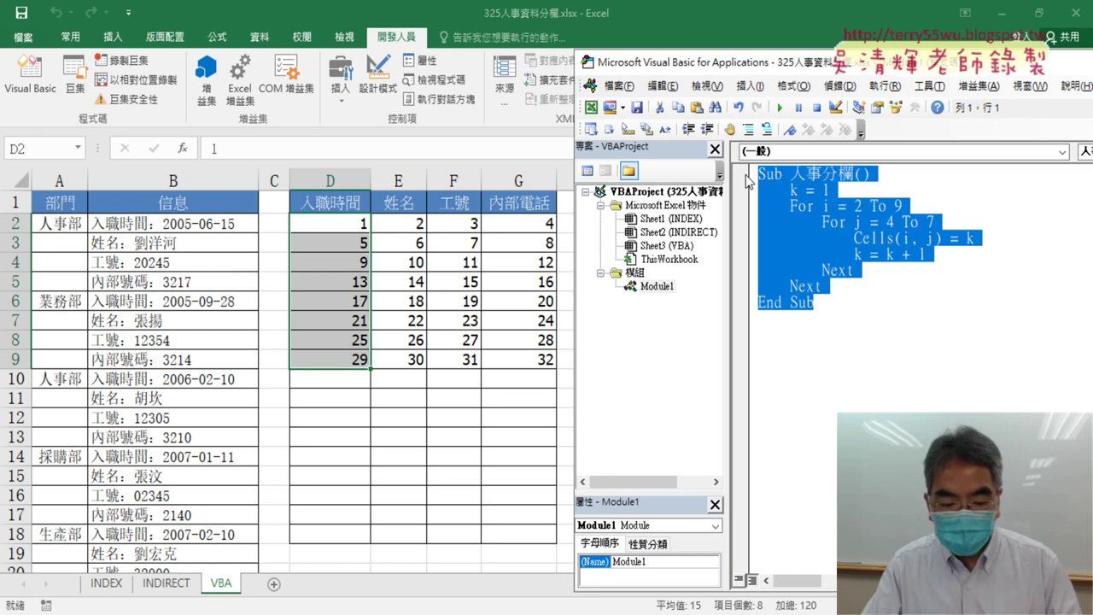
Paste a copy of the macro below the original and rename it 人事分欄foreach
{"action": "key", "text": "ctrl+c"}
{"action": "left_click", "coordinate": [810, 335]}
{"action": "key", "text": "ctrl+v"}
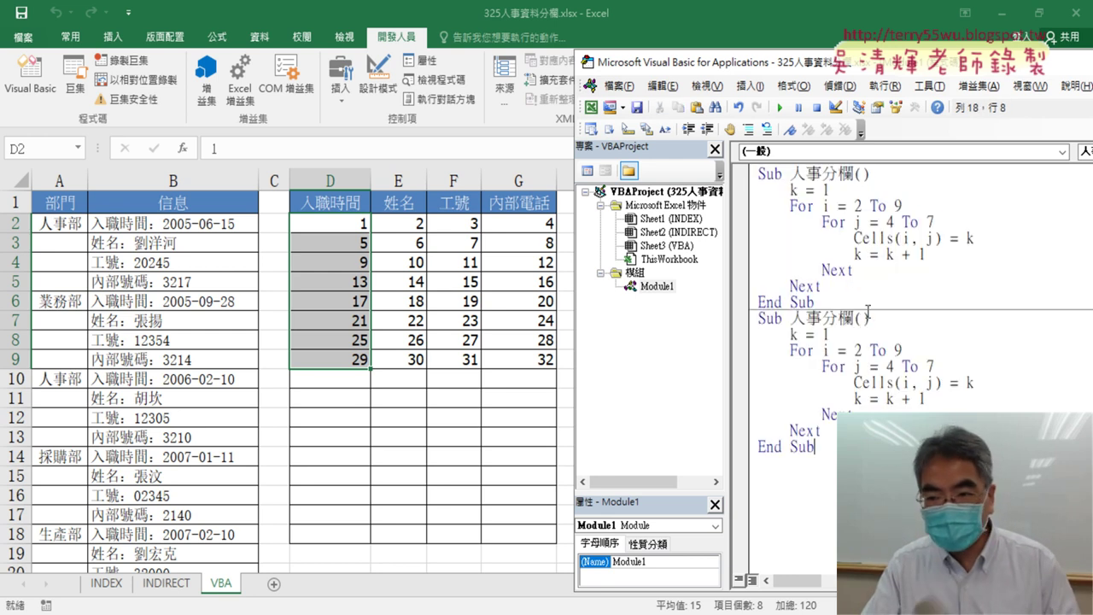
{"action": "left_click", "coordinate": [854, 318]}
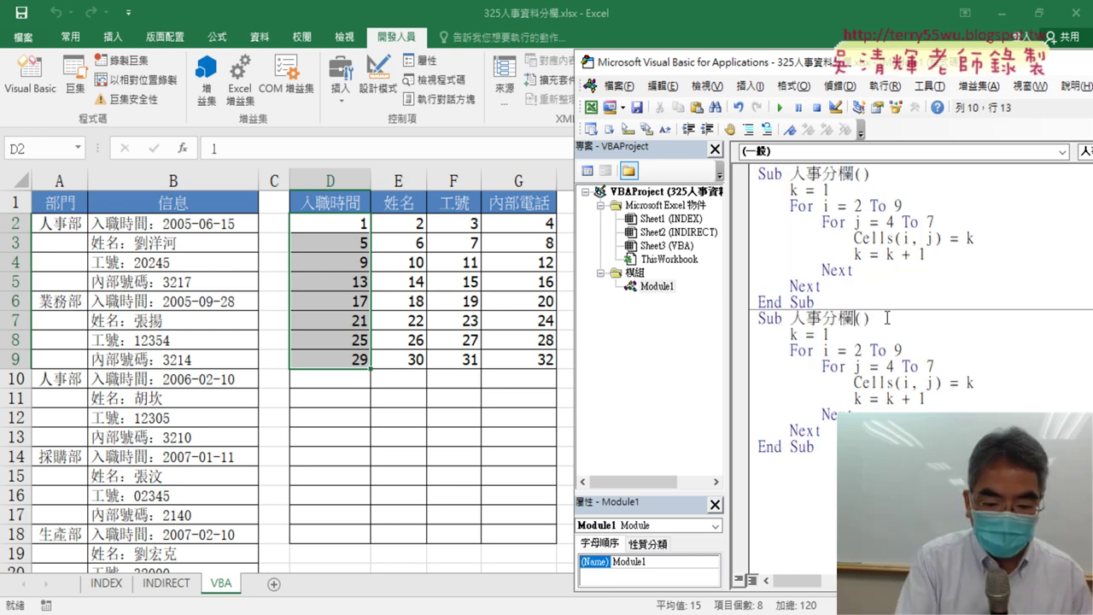
{"action": "type", "text": "for"}
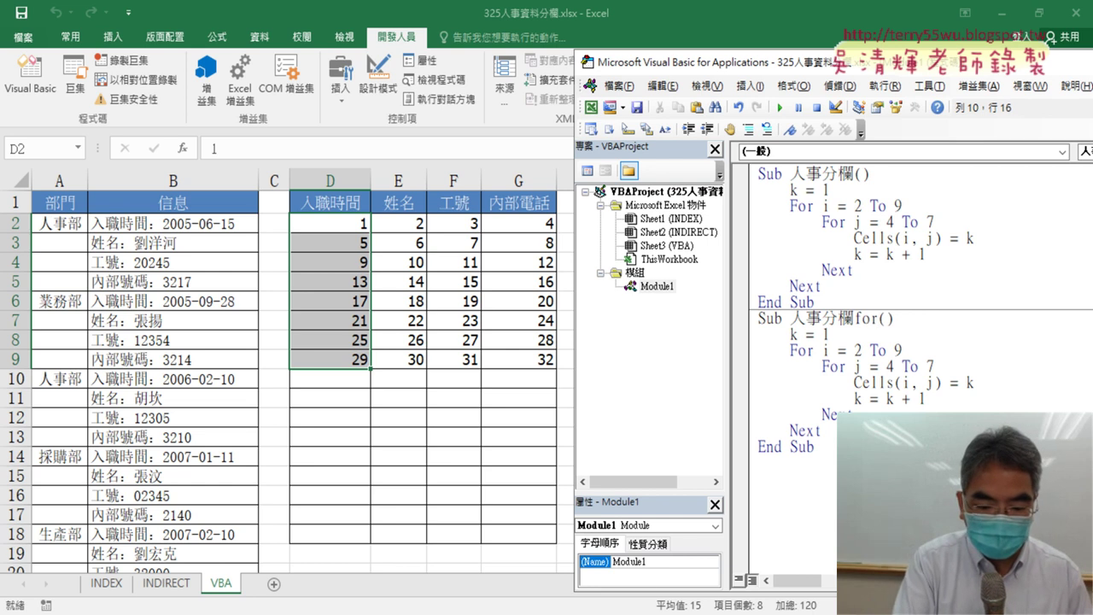
{"action": "type", "text": "each"}
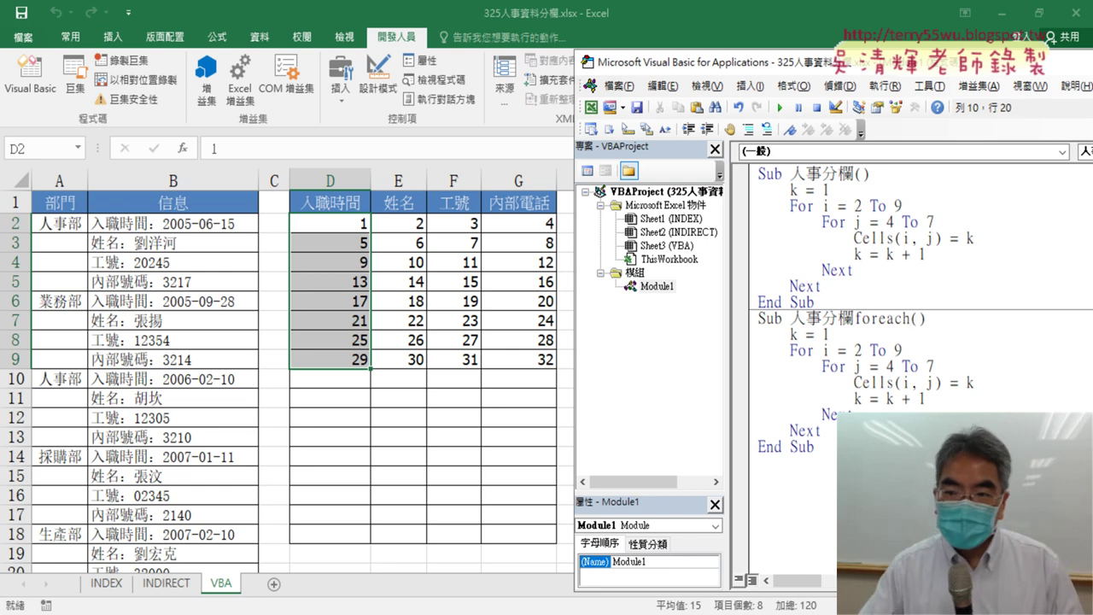
{"action": "left_click_drag", "start_coordinate": [912, 318], "coordinate": [861, 317]}
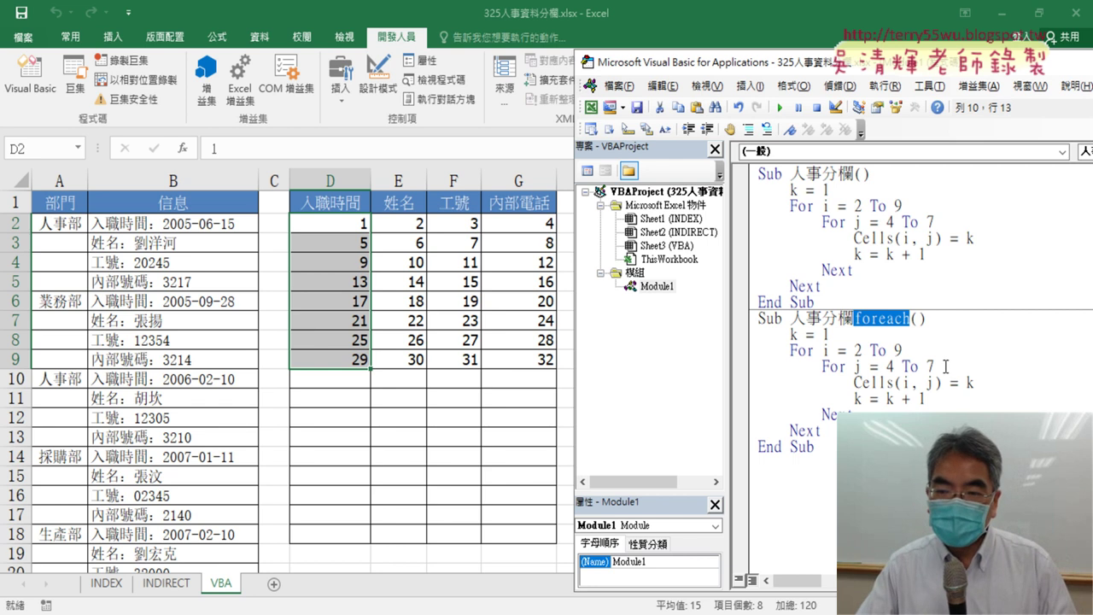
Remove the inner For j and Next lines, outdent the body, and loop For each cell in range("D2:G9")
{"action": "left_click_drag", "start_coordinate": [945, 366], "coordinate": [724, 365]}
{"action": "key", "text": "Delete"}
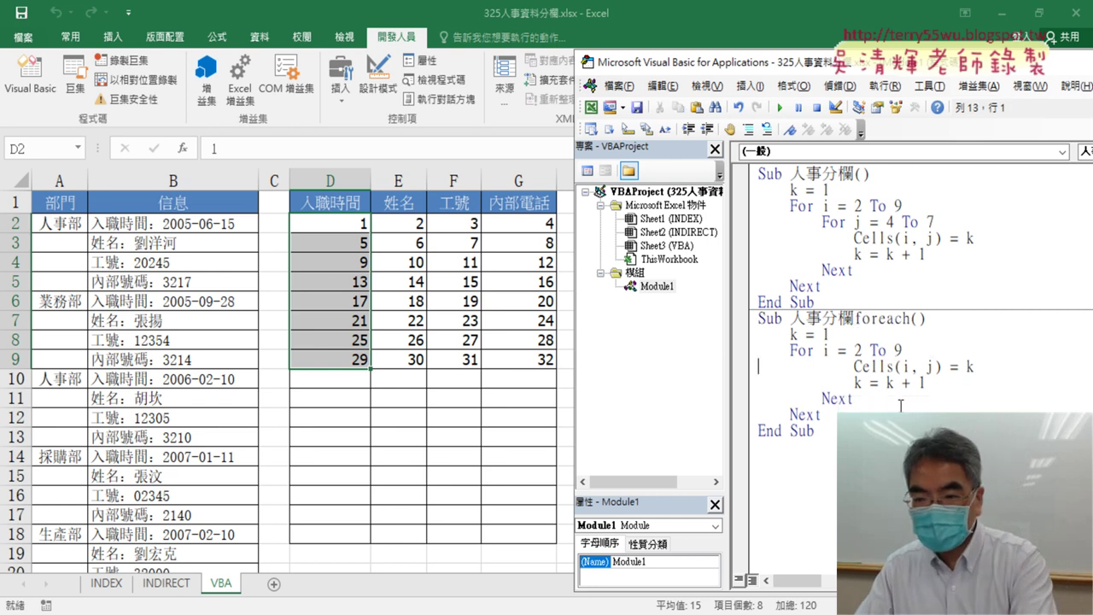
{"action": "left_click_drag", "start_coordinate": [868, 394], "coordinate": [744, 398]}
{"action": "key", "text": "Delete"}
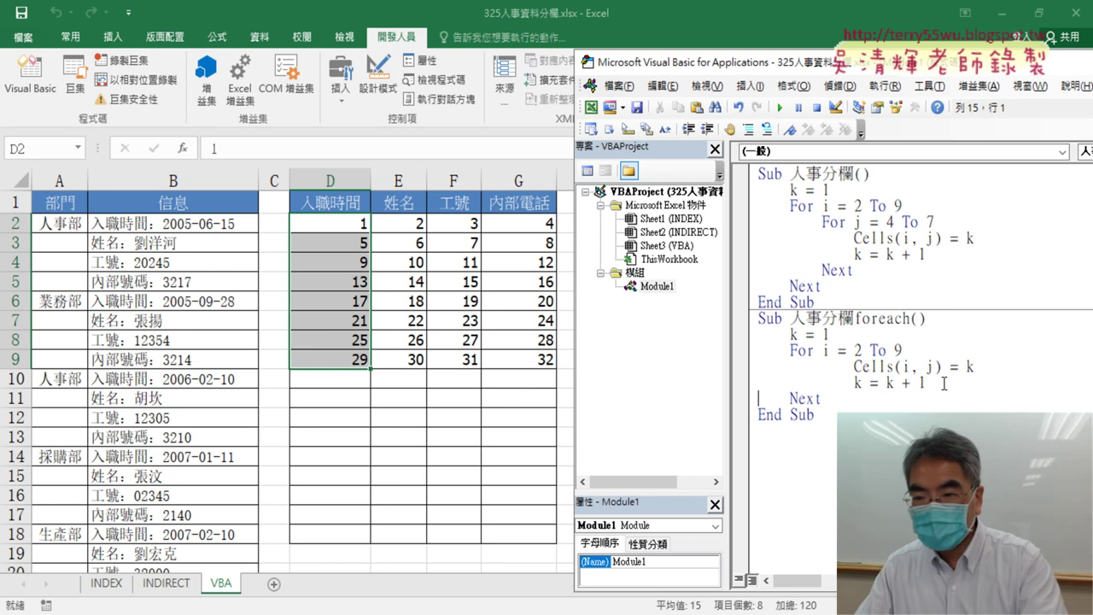
{"action": "left_click_drag", "start_coordinate": [926, 383], "coordinate": [750, 376]}
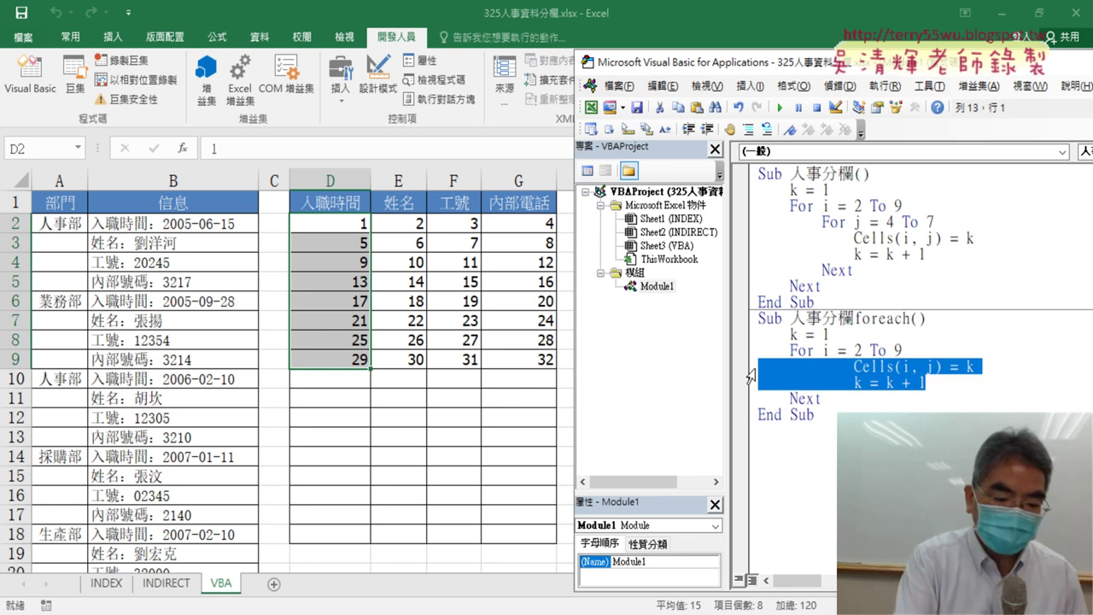
{"action": "key", "text": "shift+Tab"}
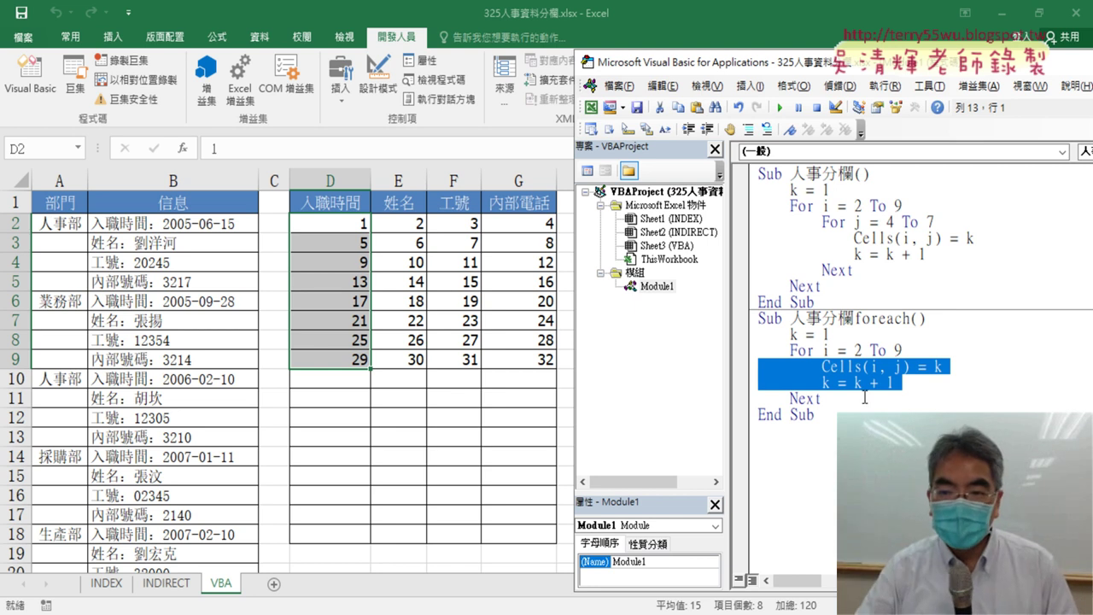
{"action": "left_click_drag", "start_coordinate": [822, 350], "coordinate": [902, 350]}
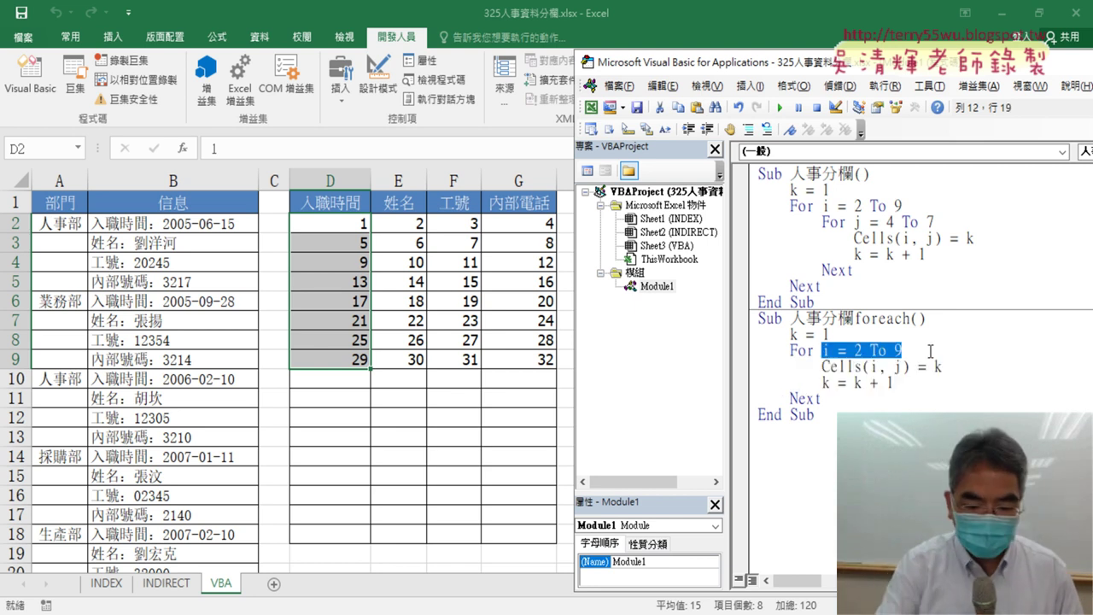
{"action": "type", "text": "each cell in ra"}
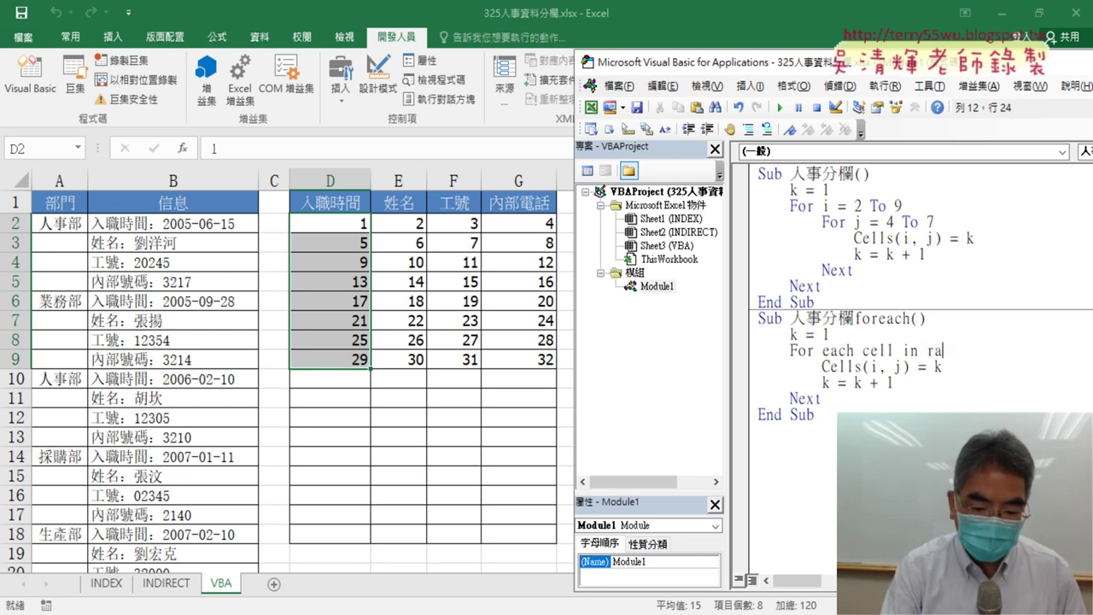
{"action": "type", "text": "("}
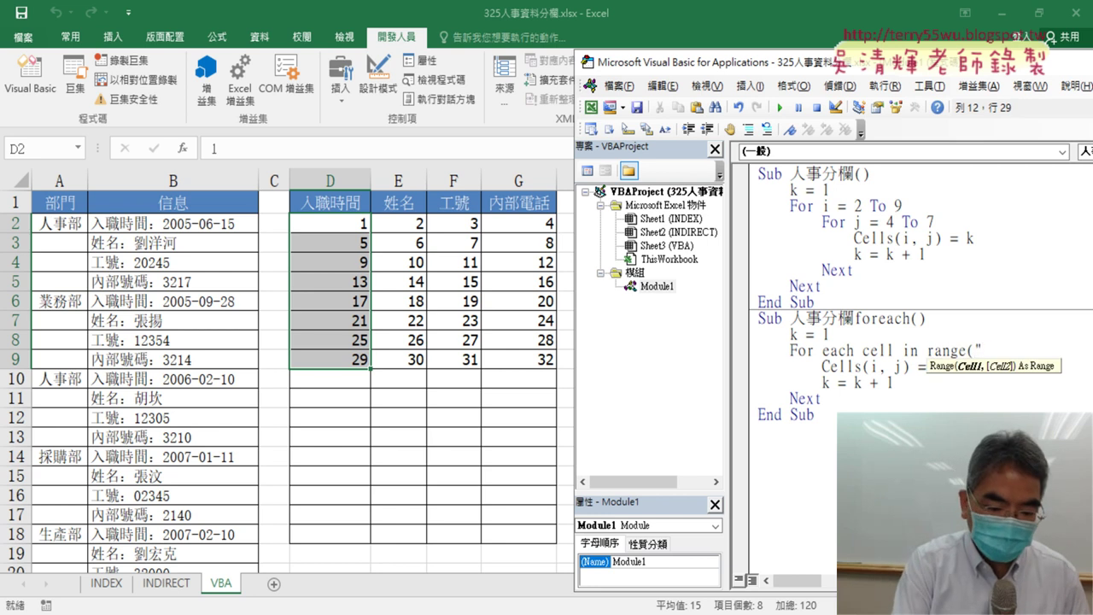
{"action": "type", "text": "D2:G9"}
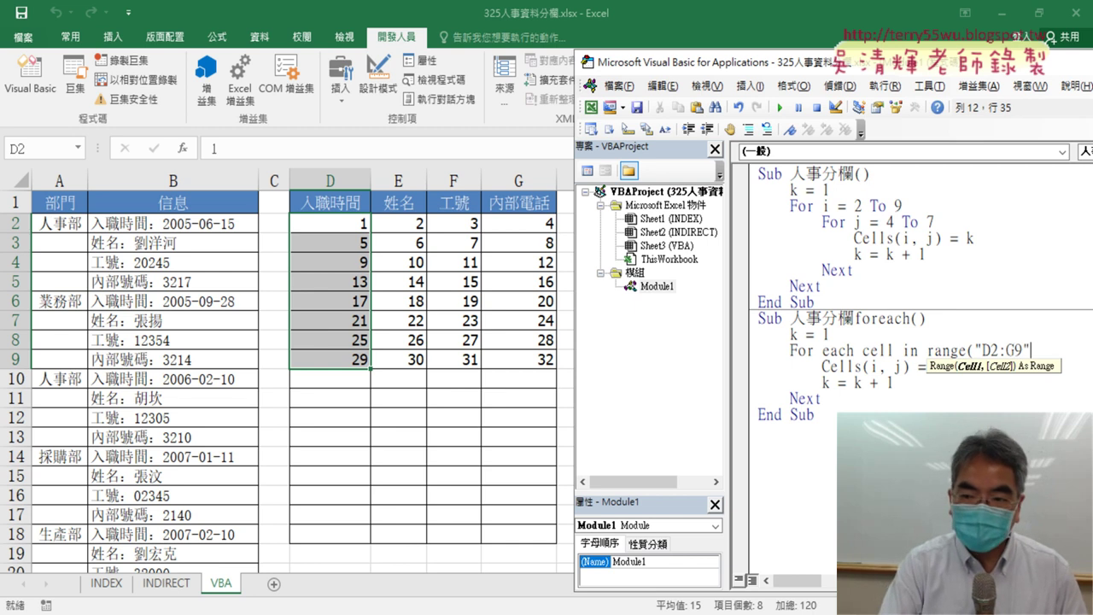
{"action": "type", "text": ")"}
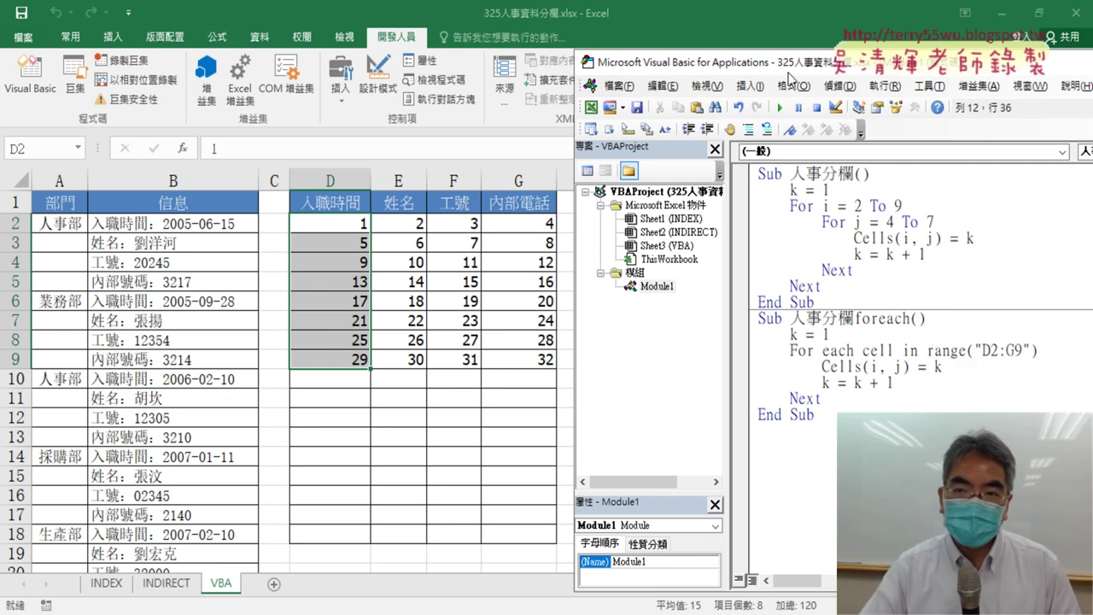
{"action": "mouse_move", "coordinate": [787, 72]}
{"action": "left_mouse_down"}
{"action": "mouse_move", "coordinate": [741, 72]}
{"action": "mouse_move", "coordinate": [791, 72]}
{"action": "left_mouse_up"}
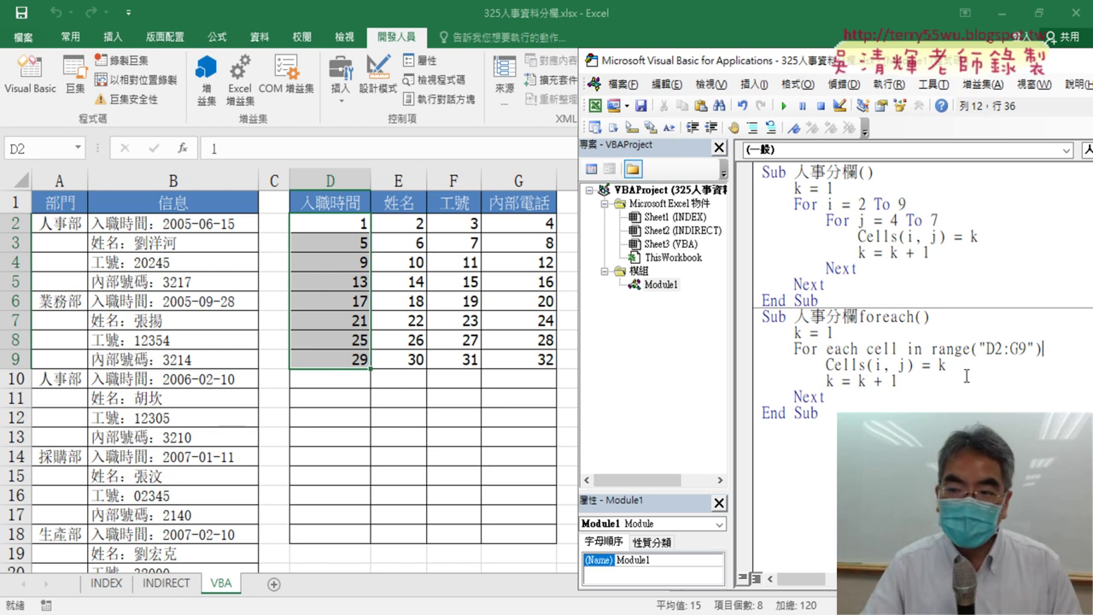
Replace Cells(i, j) with cell in the foreach loop body, then clear D2:G9 on the sheet
{"action": "left_click_drag", "start_coordinate": [898, 349], "coordinate": [865, 348]}
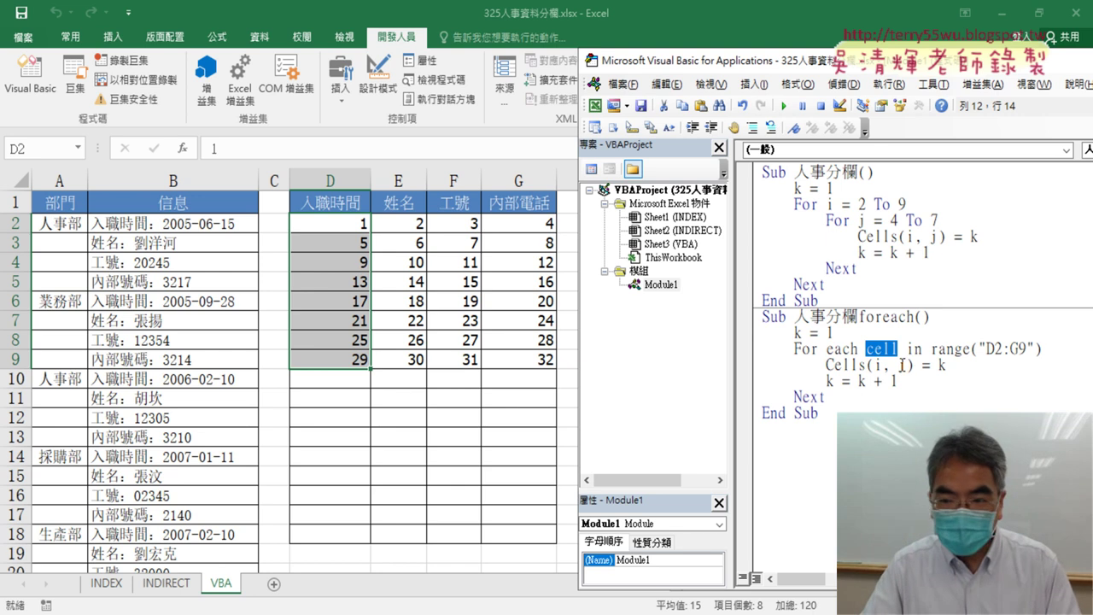
{"action": "left_click_drag", "start_coordinate": [913, 365], "coordinate": [849, 365]}
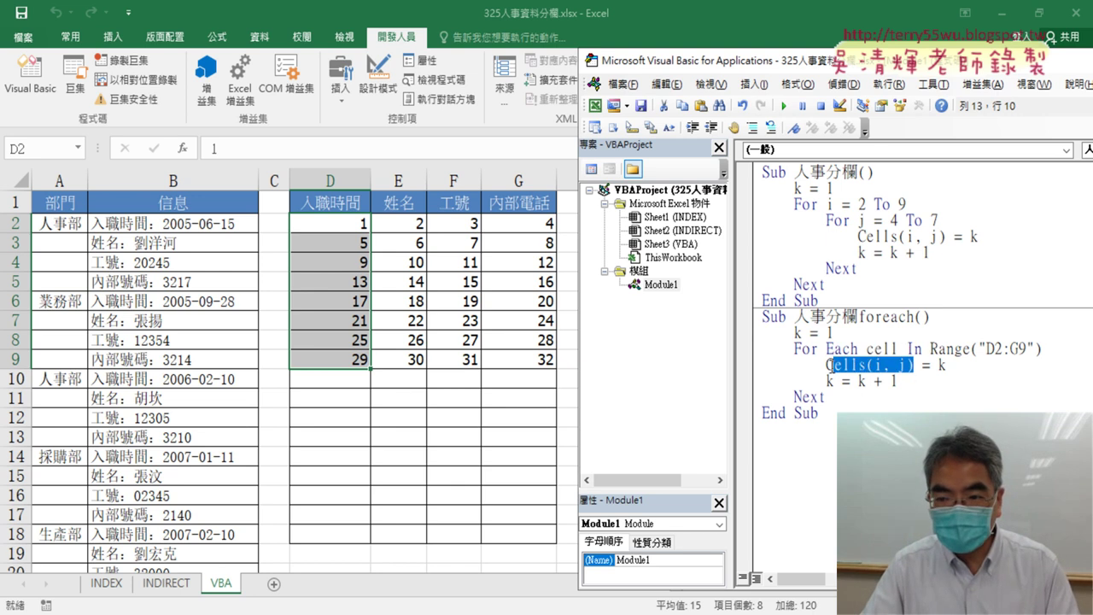
{"action": "type", "text": "foreach"}
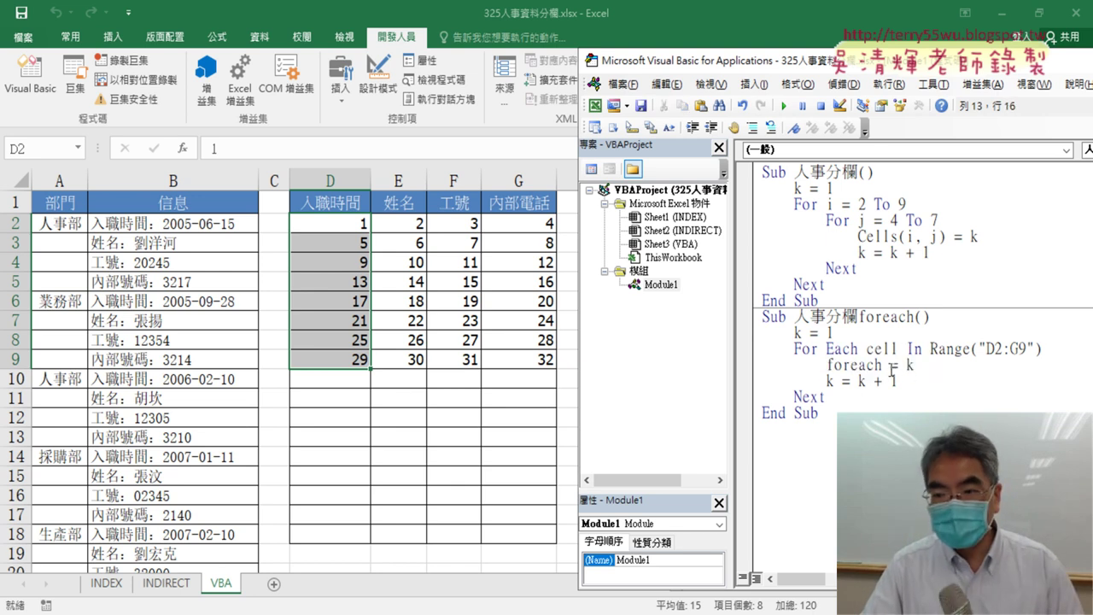
{"action": "left_click_drag", "start_coordinate": [883, 365], "coordinate": [826, 364]}
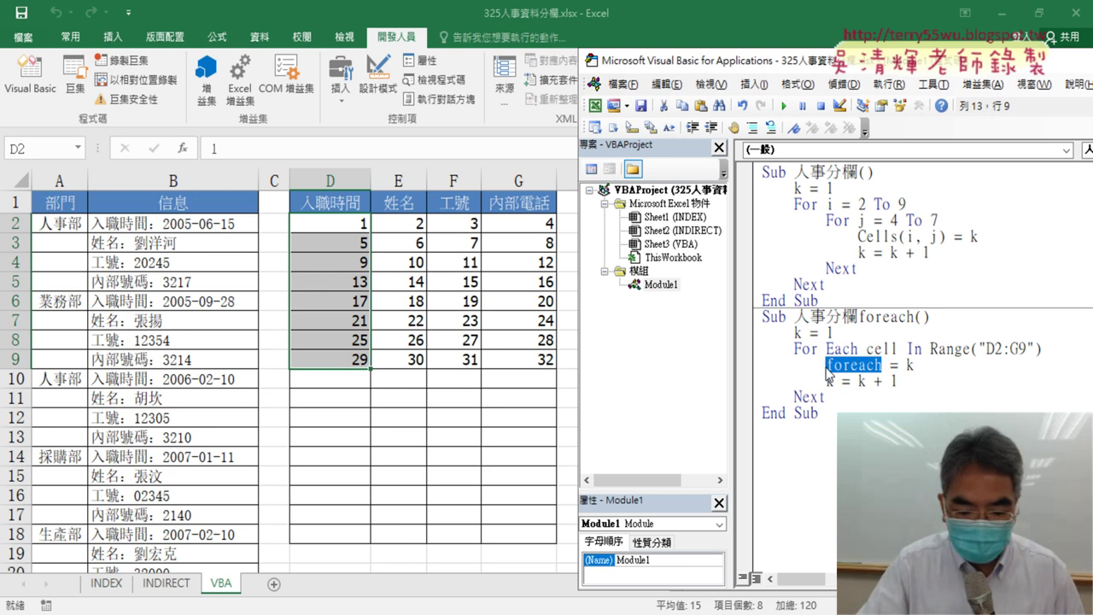
{"action": "type", "text": "cell"}
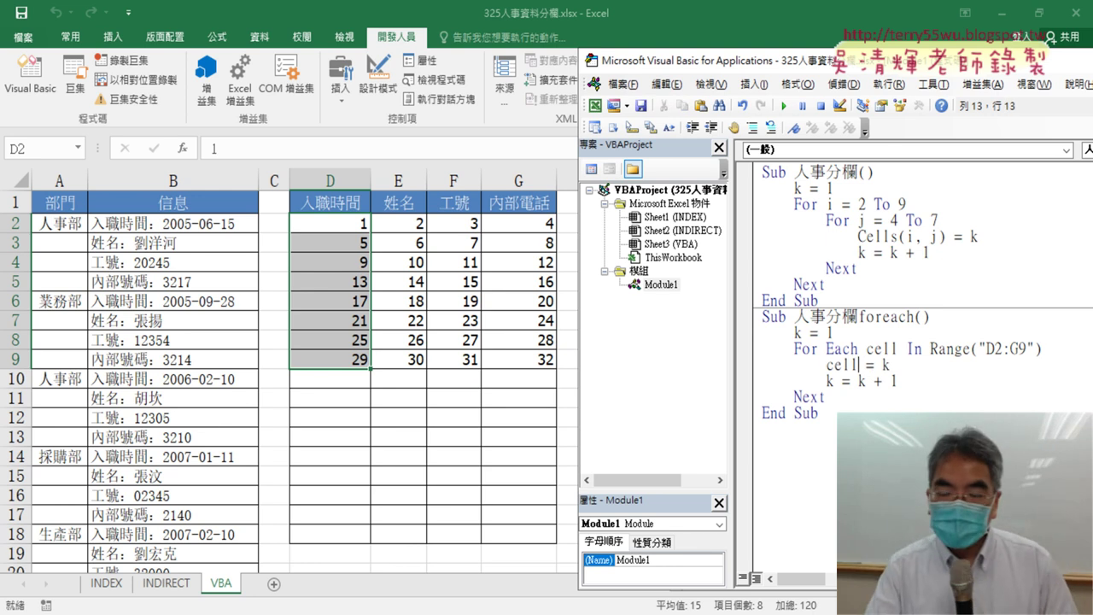
{"action": "key", "text": "Down"}
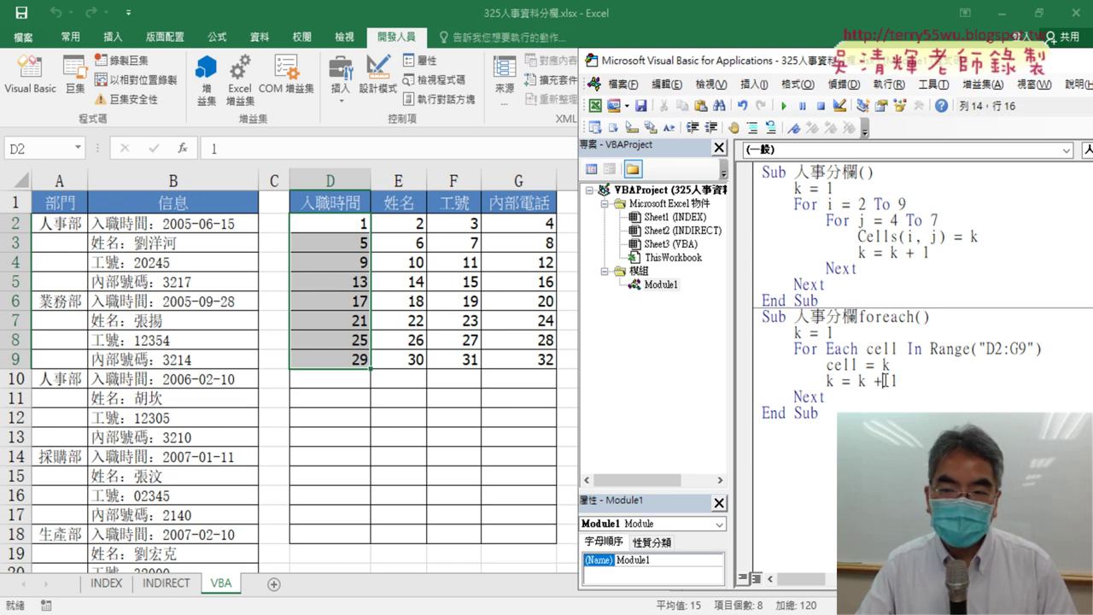
{"action": "mouse_move", "coordinate": [304, 223]}
{"action": "left_mouse_down"}
{"action": "mouse_move", "coordinate": [501, 317]}
{"action": "mouse_move", "coordinate": [536, 364]}
{"action": "left_mouse_up"}
{"action": "key", "text": "Delete"}
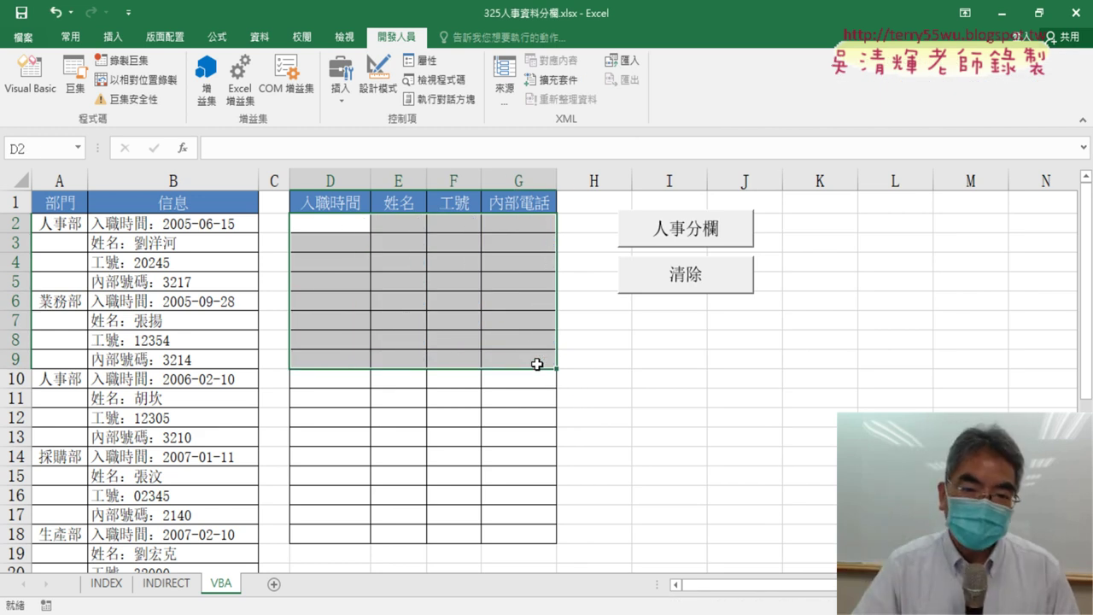
Reopen the VBA editor to show the 人事分欄foreach code beside the empty table
{"action": "left_click", "coordinate": [49, 84]}
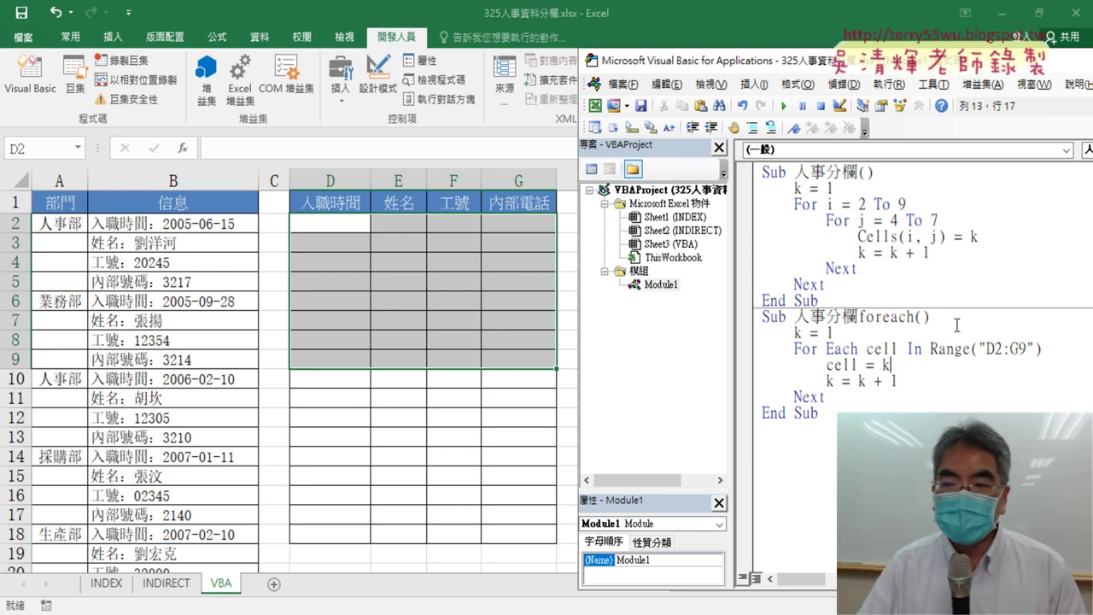
{"action": "left_click", "coordinate": [898, 349]}
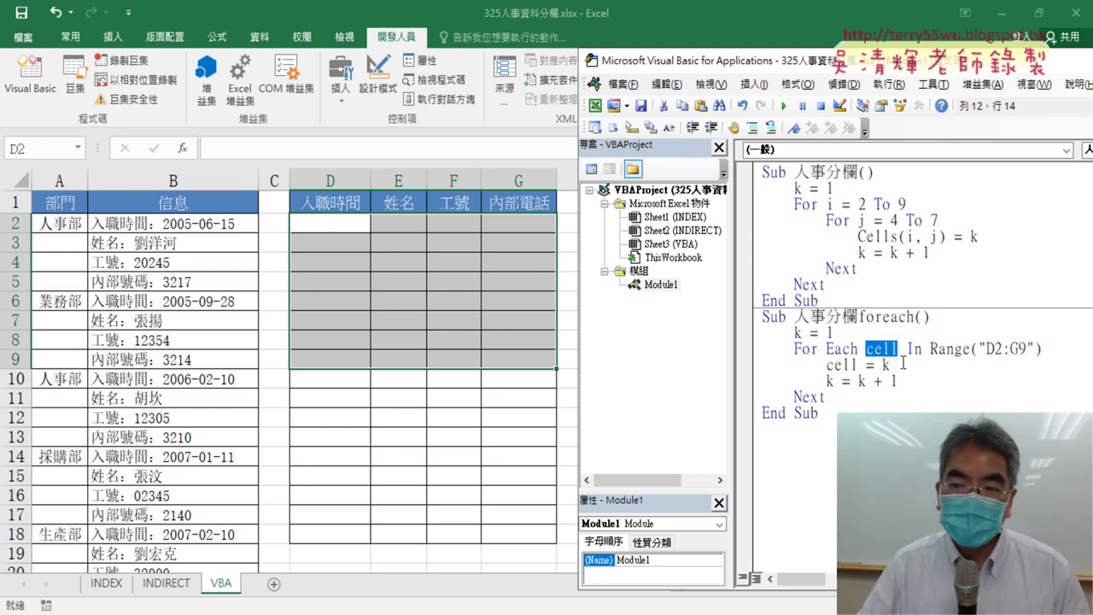
{"action": "double_click", "coordinate": [889, 364]}
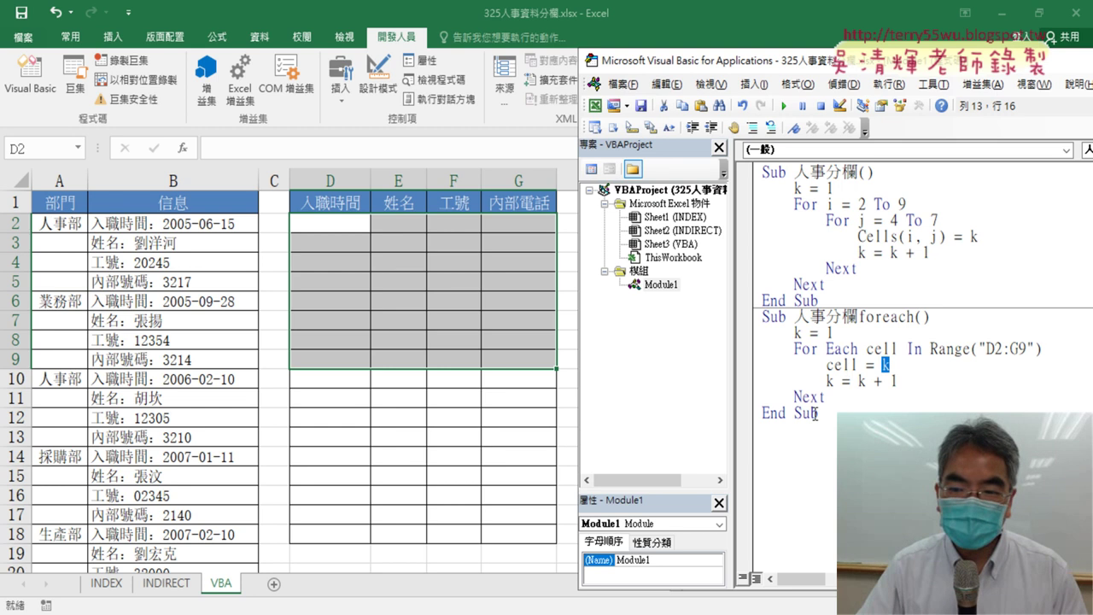
Delete the trial 人事分欄foreach macro block, leaving only the nested-loop 人事分欄 in Module1
{"action": "left_click_drag", "start_coordinate": [839, 413], "coordinate": [748, 323]}
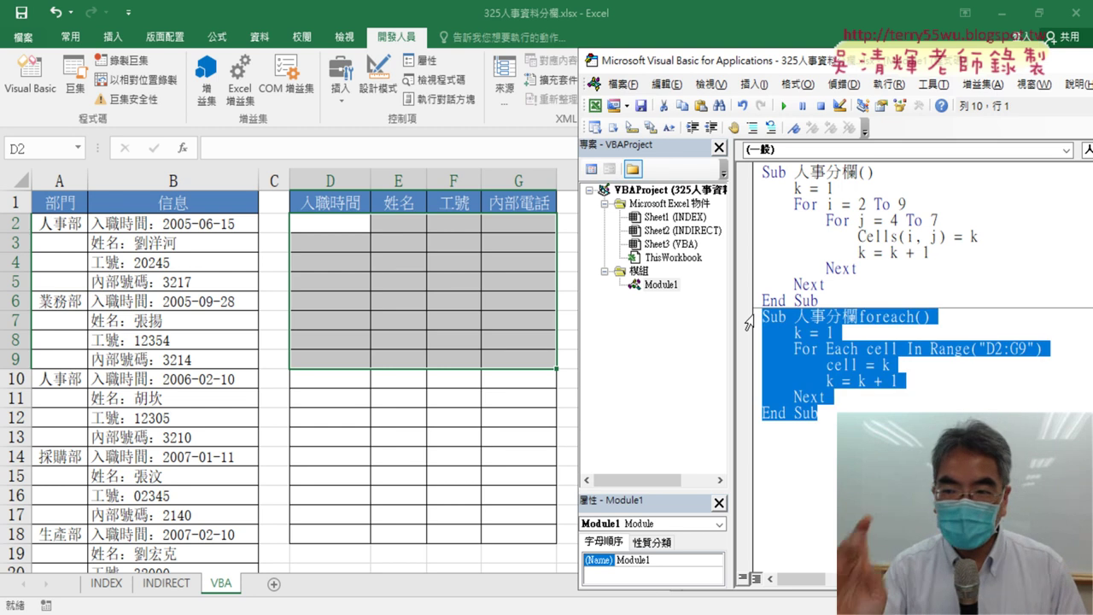
{"action": "key", "text": "Delete"}
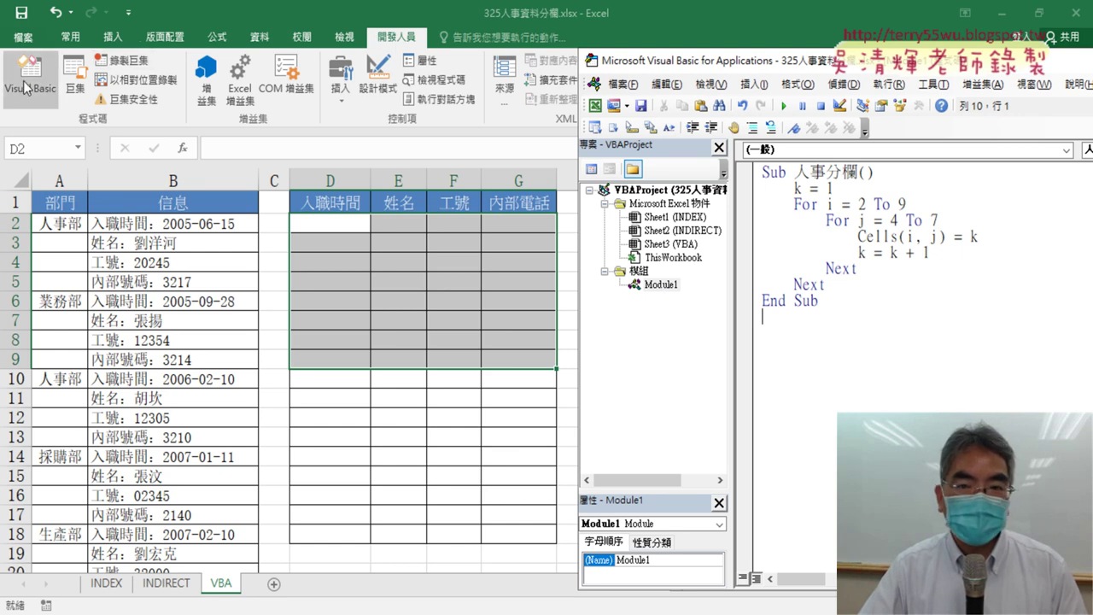
{"action": "left_click", "coordinate": [660, 285]}
{"action": "right_click", "coordinate": [660, 285]}
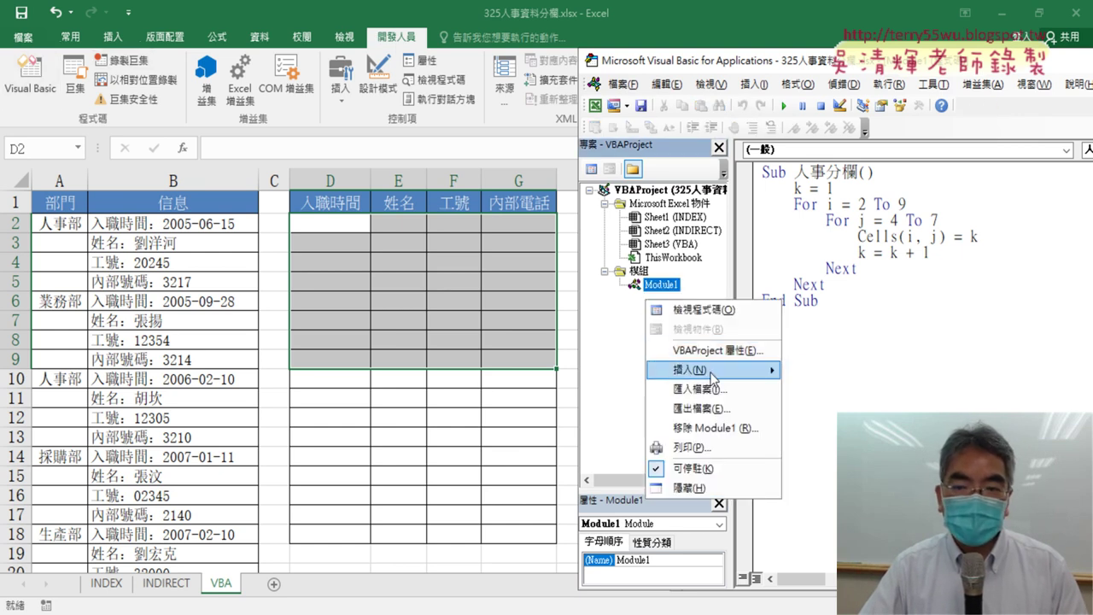
{"action": "mouse_move", "coordinate": [690, 370]}
{"action": "left_click", "coordinate": [849, 294]}
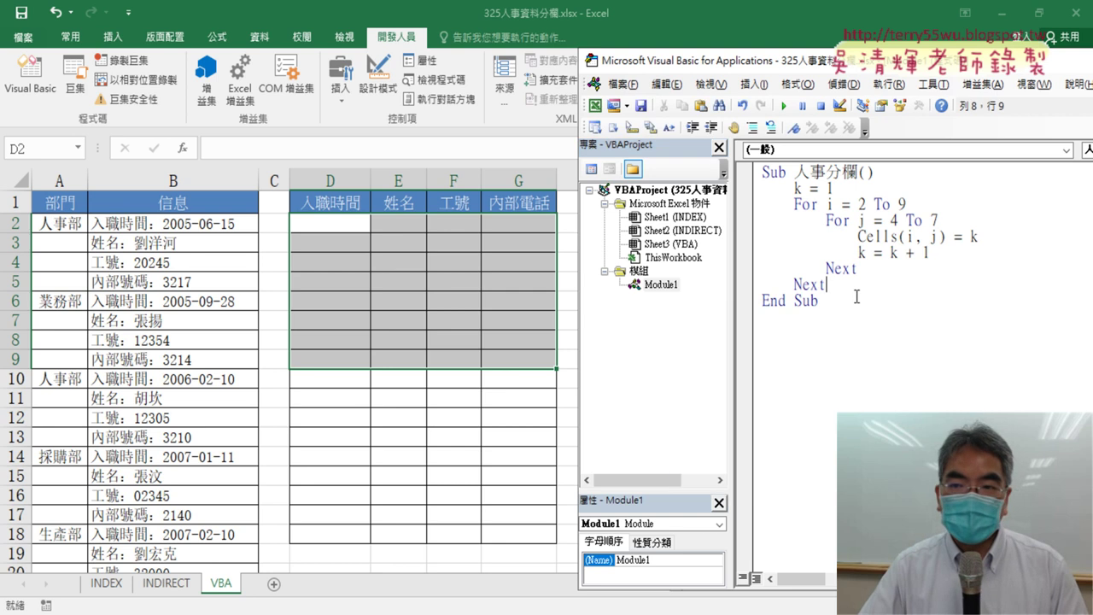
Stop the EVO classroom broadcast and minimize its window
{"action": "left_click", "coordinate": [942, 279]}
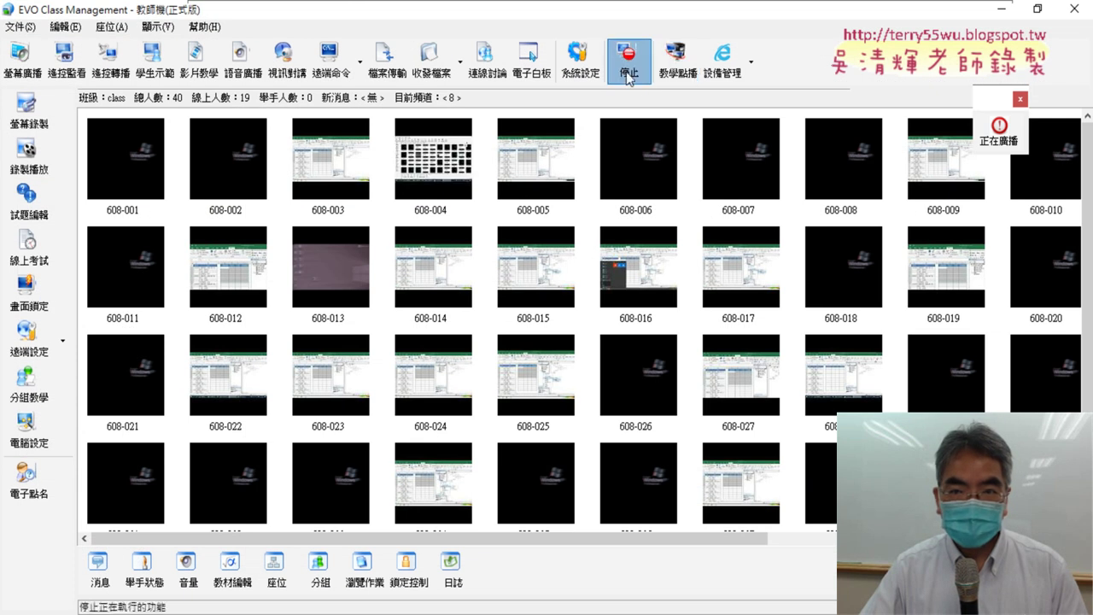
{"action": "left_click", "coordinate": [629, 75]}
{"action": "left_click", "coordinate": [1003, 10]}
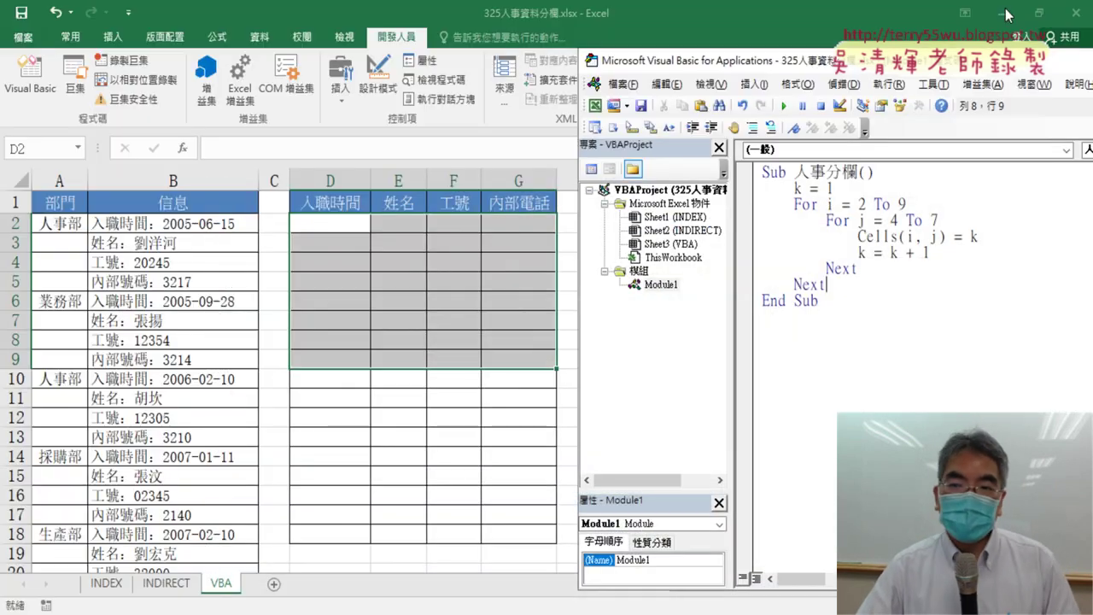